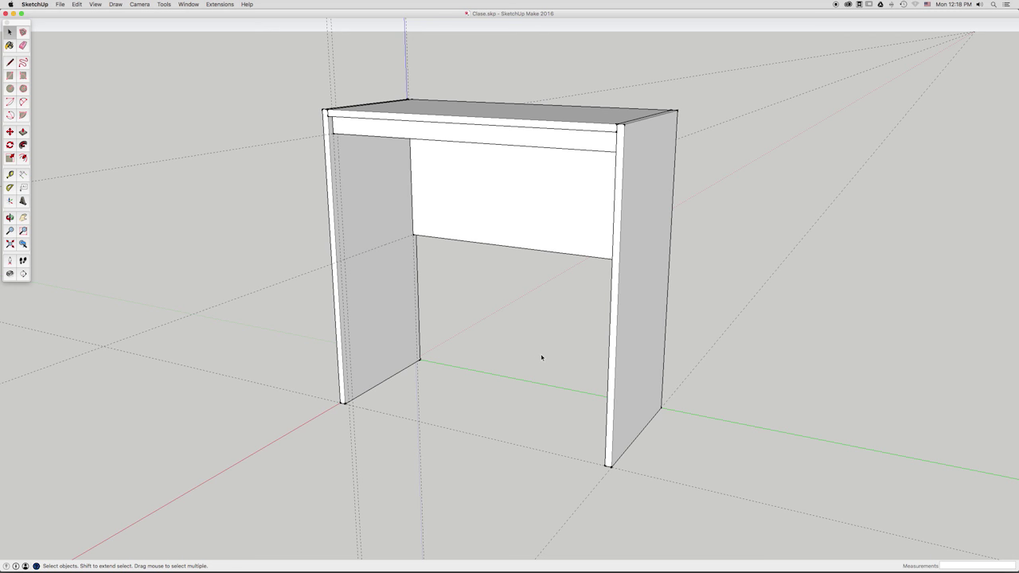
# Step: Pan the Clase.skp desk up and to the left in the view
pyautogui.moveTo(542, 358)
pyautogui.keyDown('shift'); pyautogui.mouseDown(button='middle')
pyautogui.moveTo(438, 329)
pyautogui.moveTo(531, 398)
pyautogui.moveTo(510, 412)
pyautogui.moveTo(501, 402)
pyautogui.mouseUp(button='middle'); pyautogui.keyUp('shift')
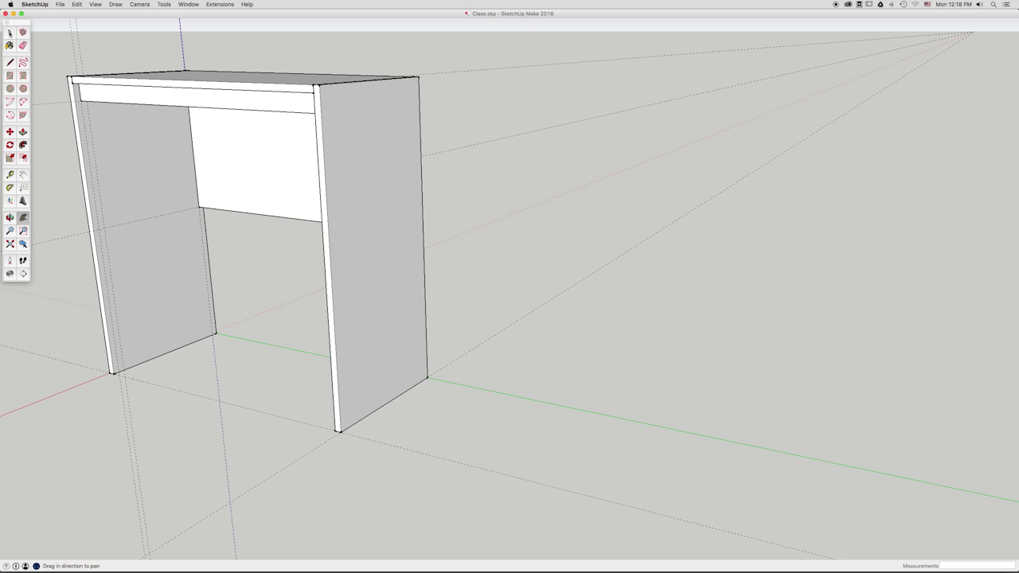
pyautogui.press('t')
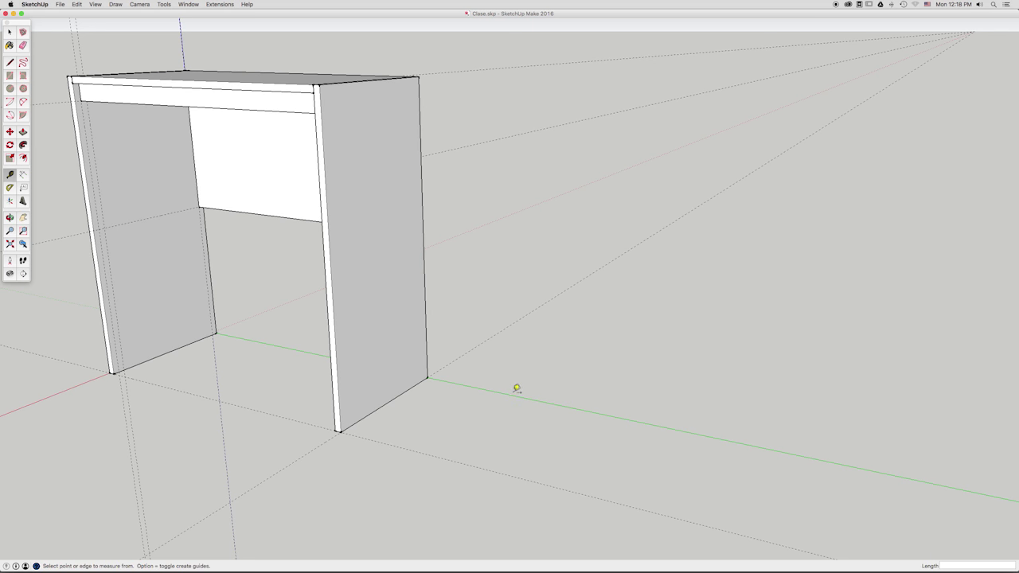
# Step: Measure one distance along the green axis and another from the red axis with Tape Measure
pyautogui.click(559, 404)
pyautogui.click(585, 412)
pyautogui.click(71, 389)
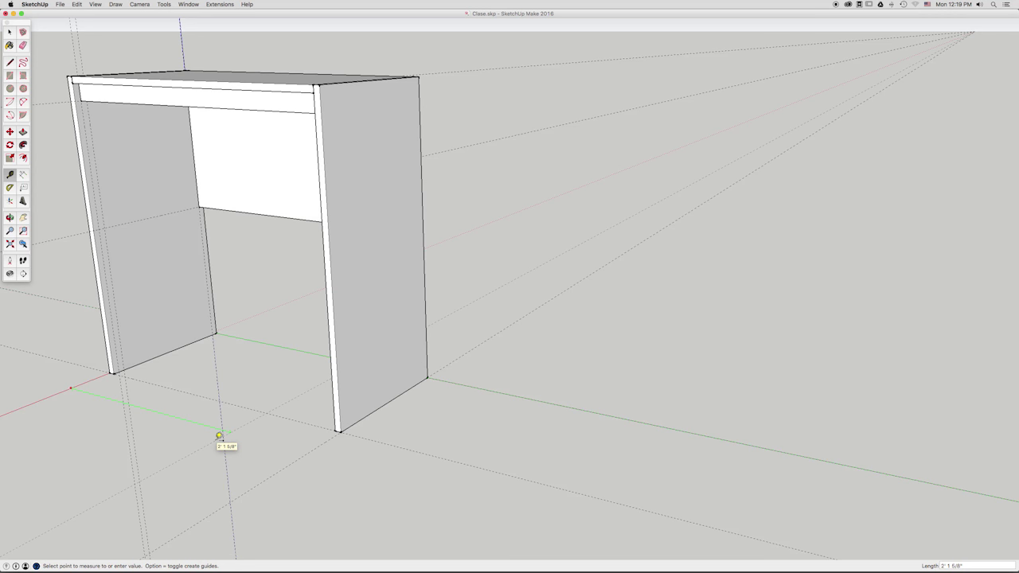
pyautogui.click(219, 436)
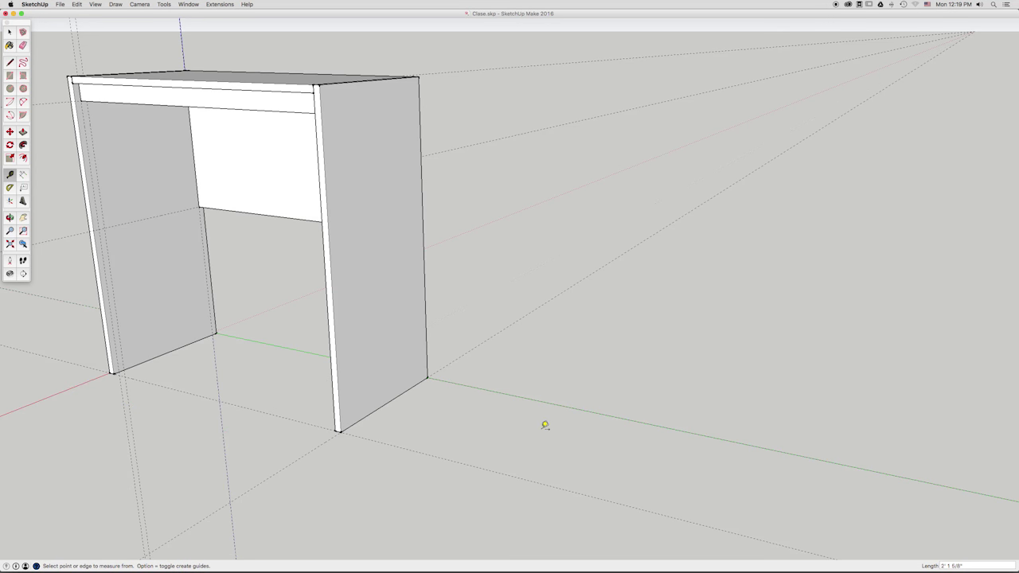
# Step: Bring the Safari window to the front over SketchUp
pyautogui.press('super+Tab')
pyautogui.press('super+shift+Tab')
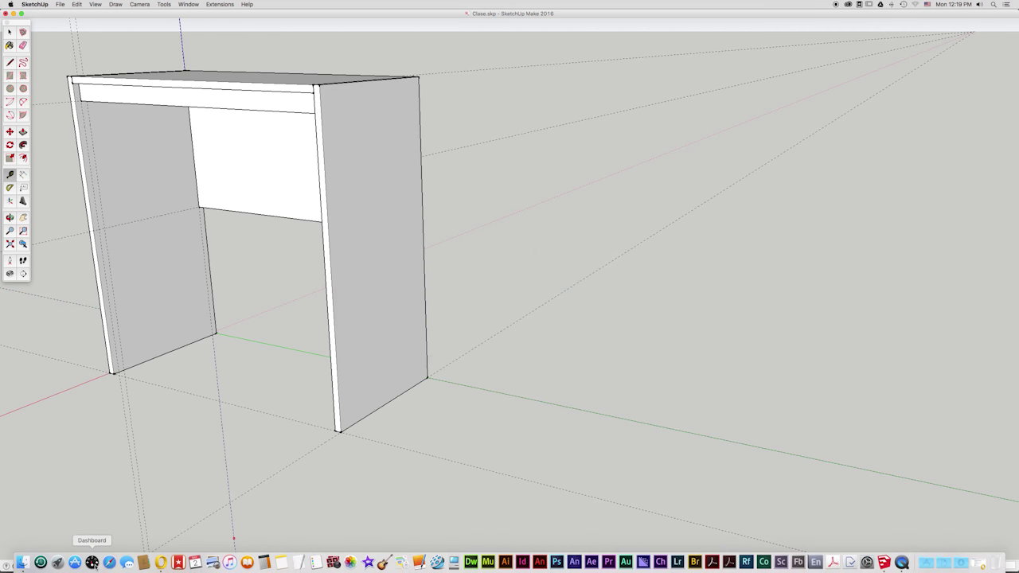
pyautogui.click(107, 558)
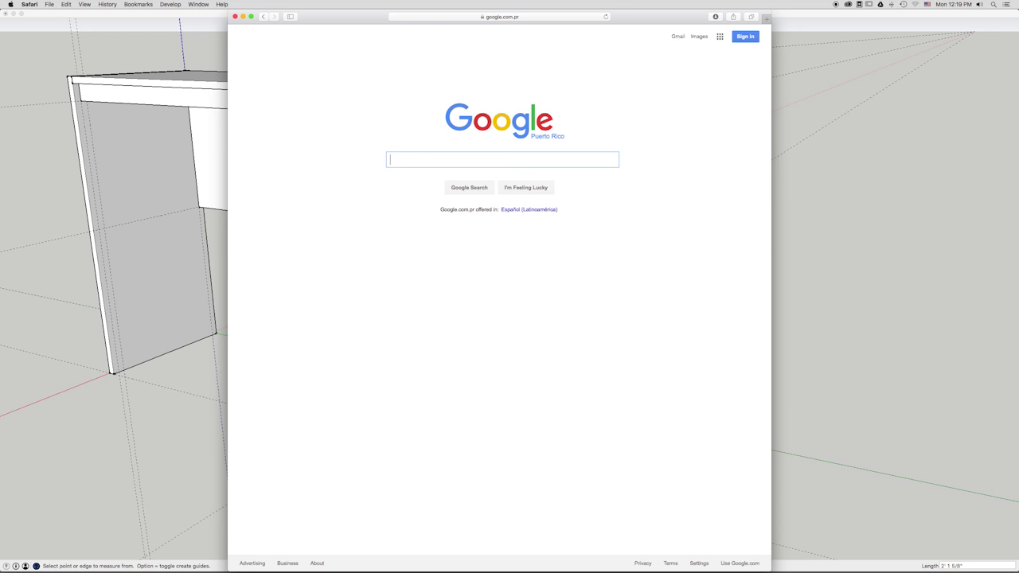
# Step: Search Google Images for 'x Y Z' and open the colored axis diagram at full size
pyautogui.write('x Y Z')
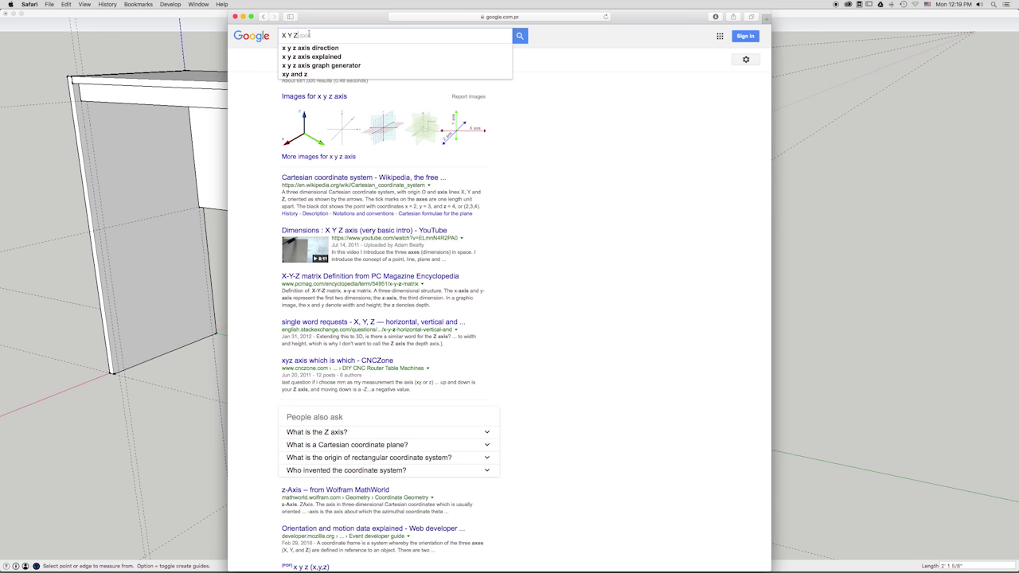
pyautogui.press('Return')
pyautogui.click(309, 60)
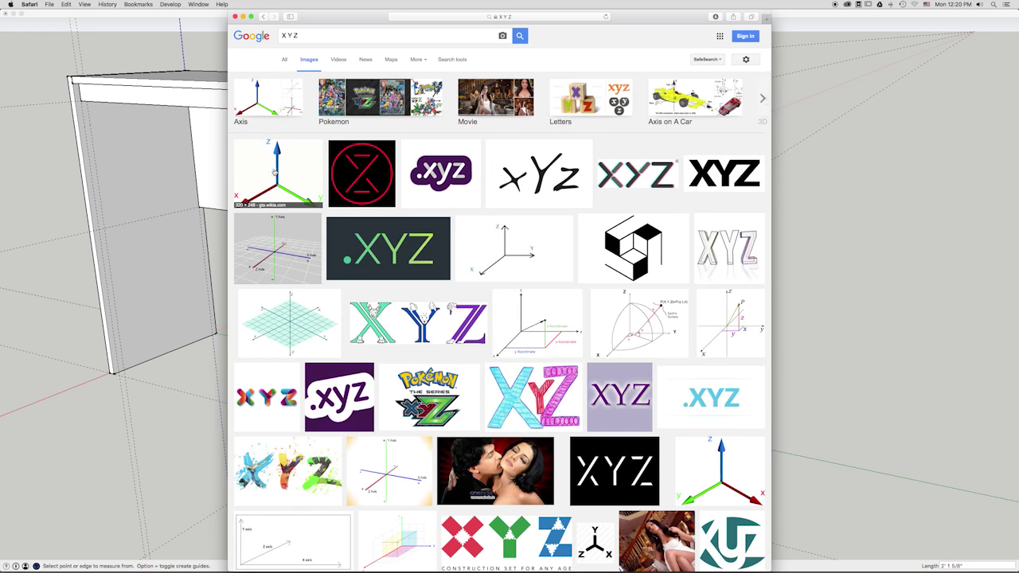
pyautogui.click(281, 175)
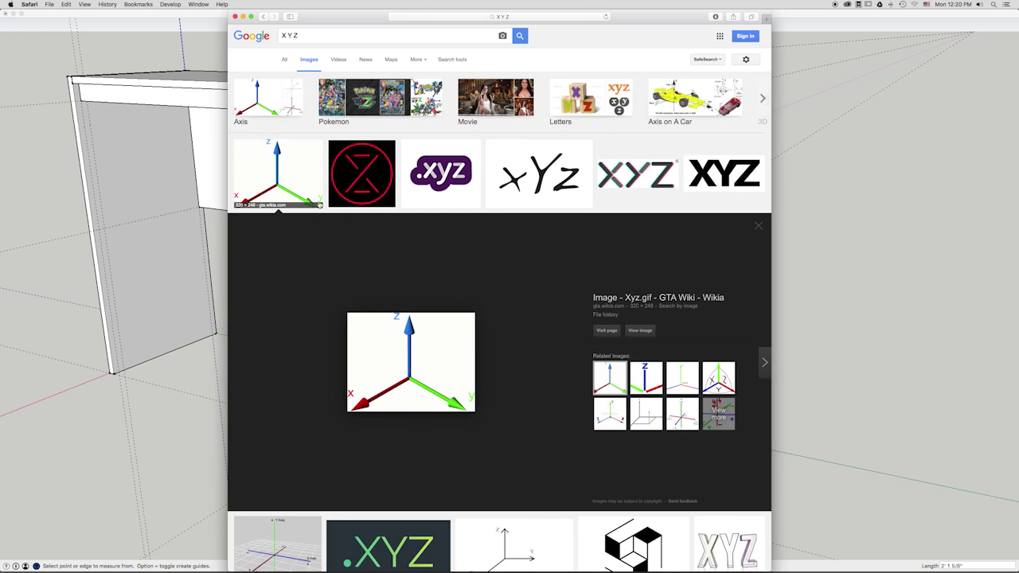
pyautogui.click(640, 332)
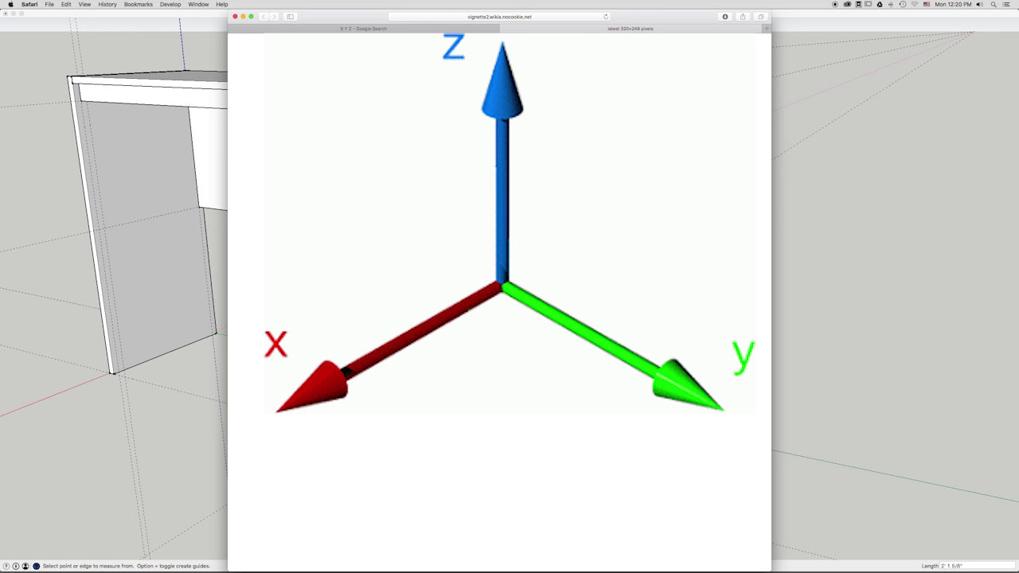
pyautogui.click(161, 62)
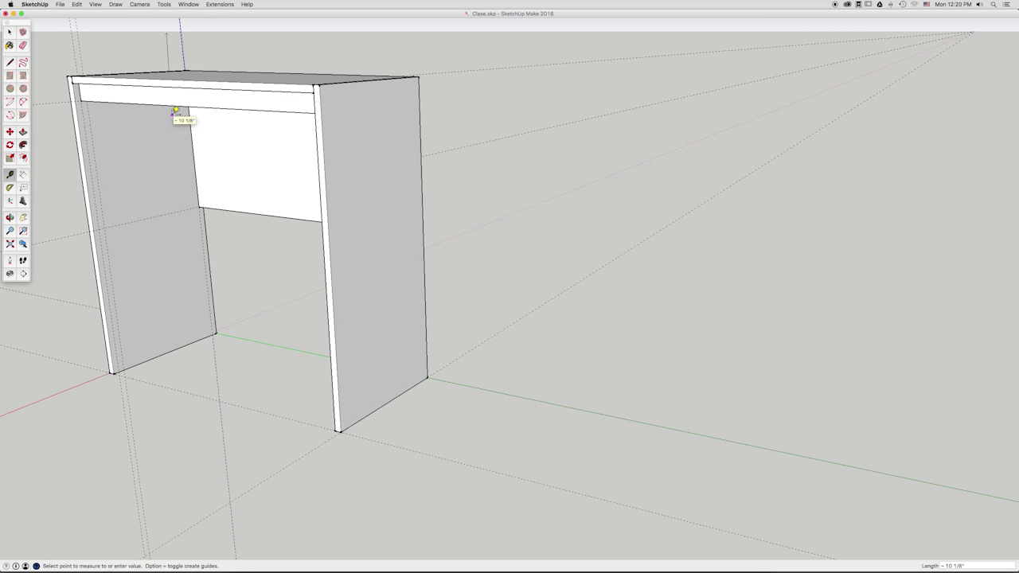
# Step: Orbit and zoom out, then box-select the whole desk and hide it
pyautogui.press('o')
pyautogui.moveTo(281, 310)
pyautogui.mouseDown()
pyautogui.moveTo(337, 296)
pyautogui.moveTo(298, 339)
pyautogui.mouseUp()
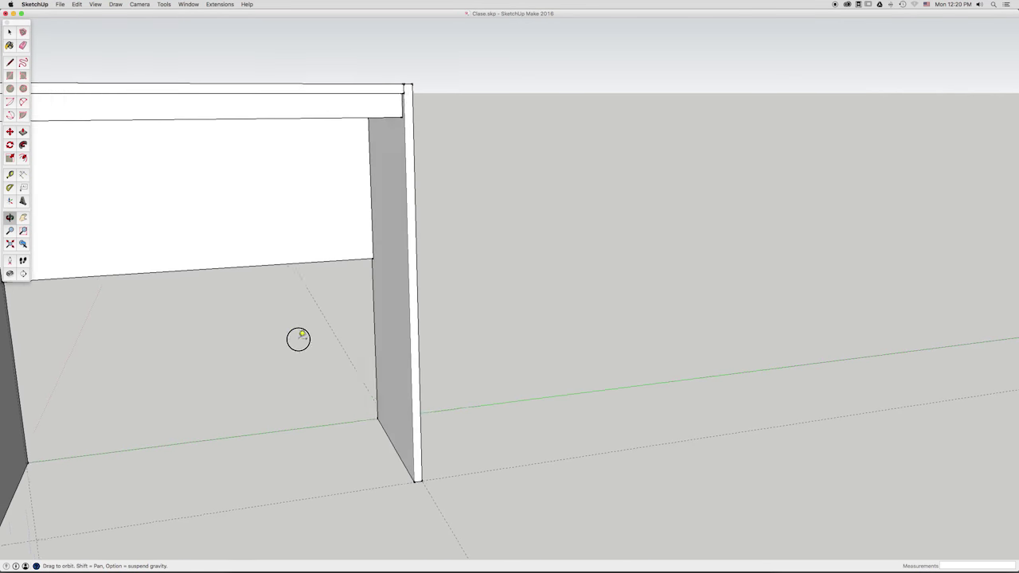
pyautogui.moveTo(200, 375)
pyautogui.mouseDown()
pyautogui.moveTo(475, 305)
pyautogui.moveTo(546, 346)
pyautogui.moveTo(499, 334)
pyautogui.moveTo(507, 387)
pyautogui.mouseUp()
pyautogui.scroll(-5, 508, 377)
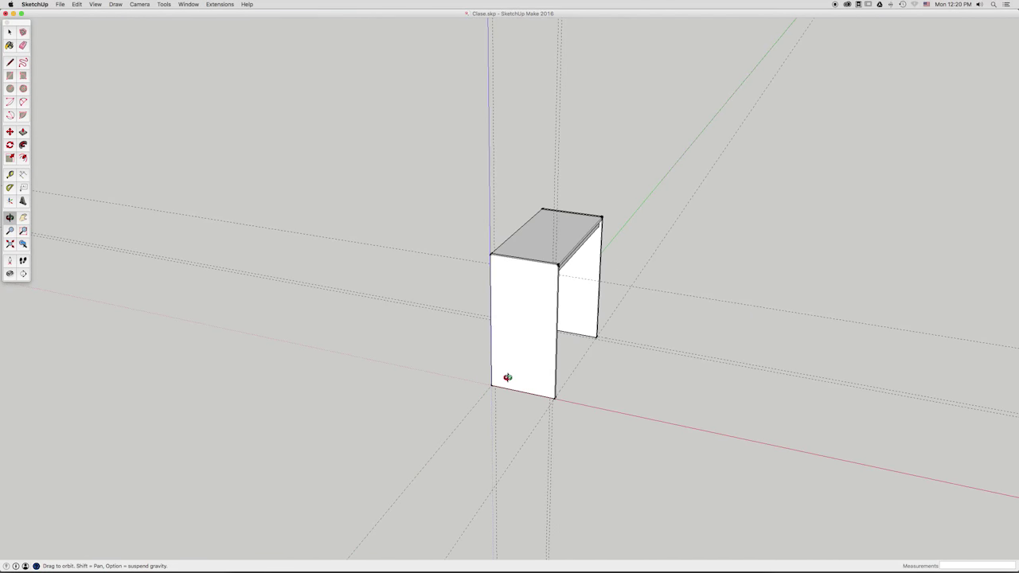
pyautogui.click(9, 32)
pyautogui.moveTo(414, 137)
pyautogui.mouseDown()
pyautogui.moveTo(681, 382)
pyautogui.moveTo(703, 468)
pyautogui.mouseUp()
pyautogui.rightClick(536, 301)
pyautogui.click(547, 319)
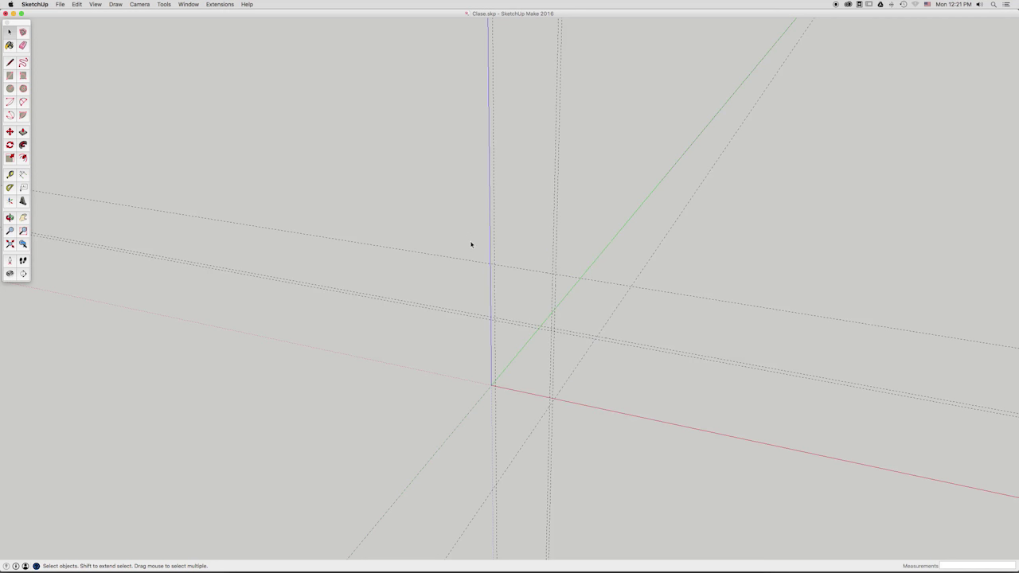
# Step: Turn off View > Guides and orbit the empty scene around the axes
pyautogui.press('e')
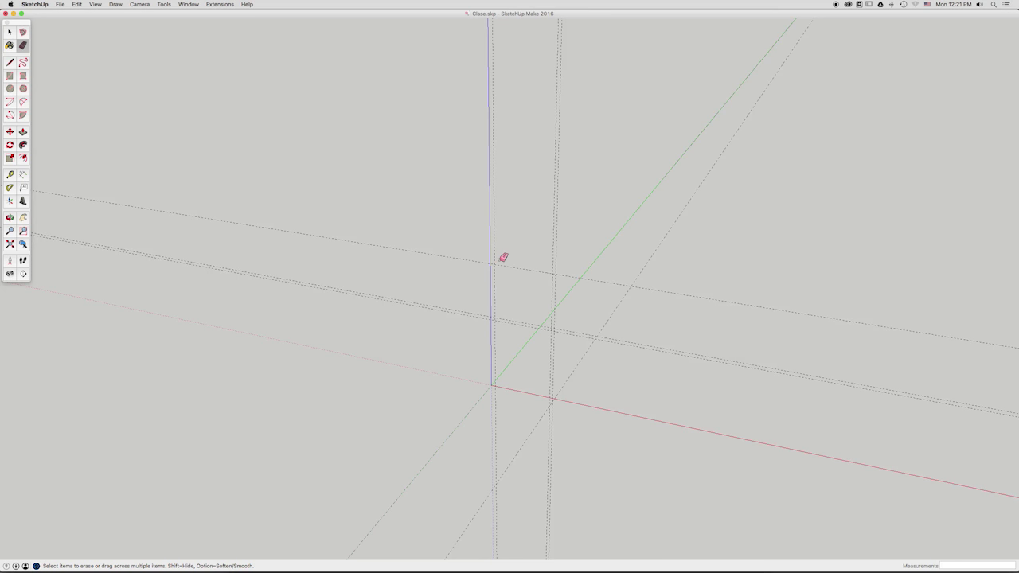
pyautogui.click(95, 4)
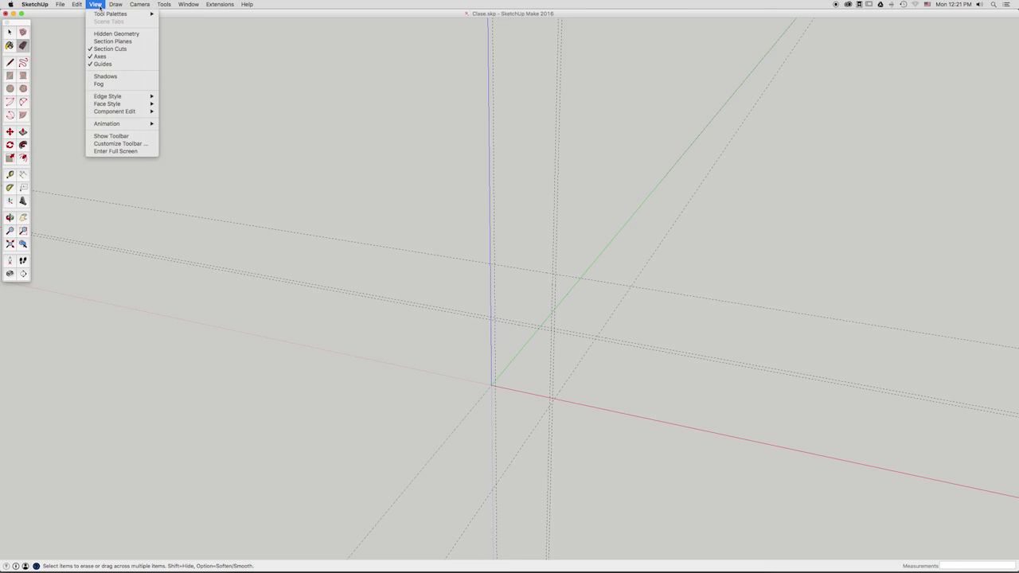
pyautogui.click(101, 64)
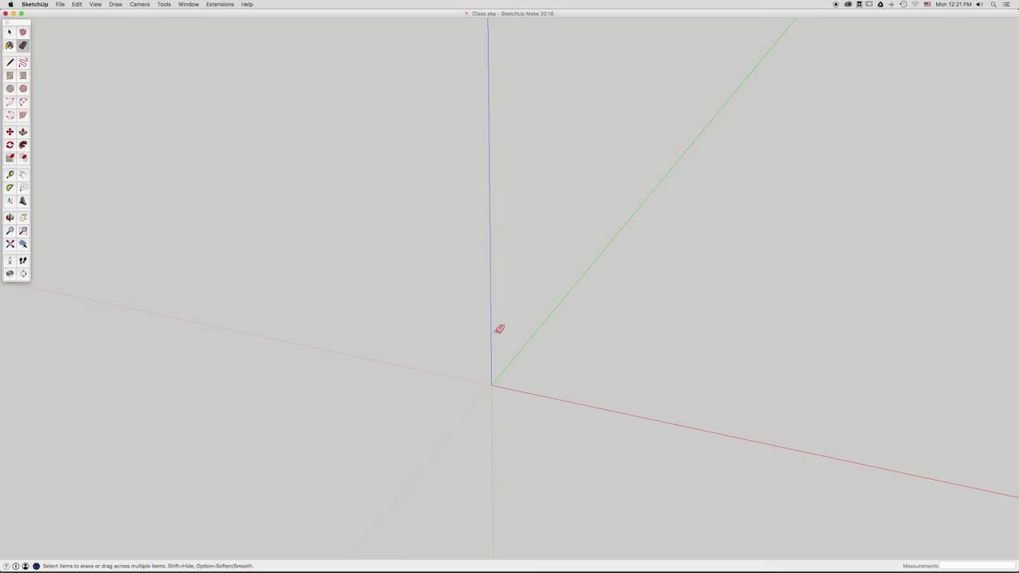
pyautogui.press('o')
pyautogui.moveTo(491, 385); pyautogui.dragTo(492, 384)
pyautogui.moveTo(319, 359)
pyautogui.mouseDown()
pyautogui.moveTo(227, 340)
pyautogui.moveTo(469, 292)
pyautogui.moveTo(297, 371)
pyautogui.moveTo(262, 323)
pyautogui.moveTo(380, 262)
pyautogui.moveTo(359, 250)
pyautogui.moveTo(387, 255)
pyautogui.moveTo(414, 287)
pyautogui.moveTo(351, 391)
pyautogui.moveTo(418, 291)
pyautogui.moveTo(454, 301)
pyautogui.moveTo(441, 284)
pyautogui.moveTo(453, 279)
pyautogui.moveTo(589, 278)
pyautogui.moveTo(491, 348)
pyautogui.moveTo(462, 348)
pyautogui.moveTo(477, 345)
pyautogui.mouseUp()
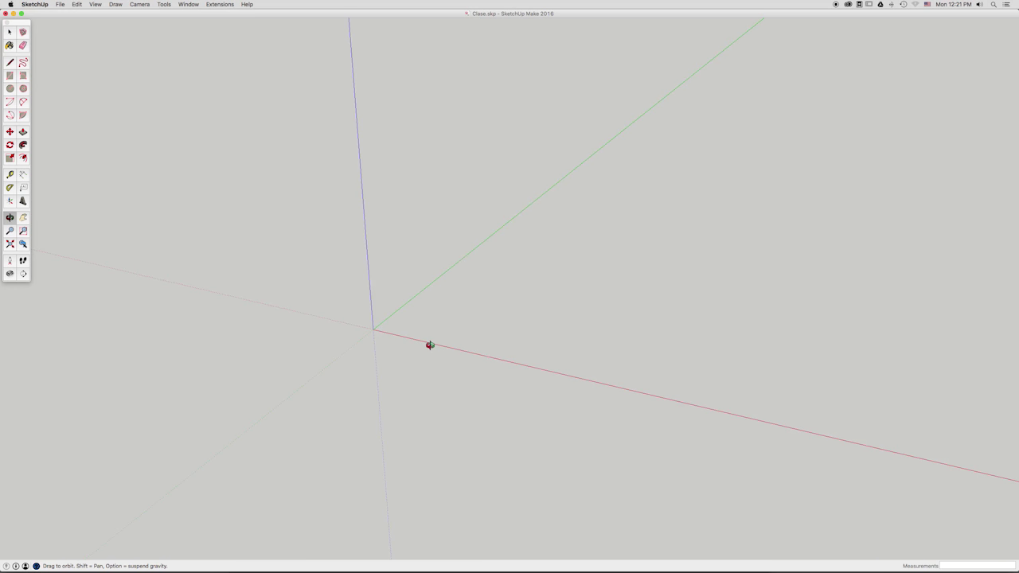
# Step: After a look at Safari, use Edit > Unhide > All to bring the desk back
pyautogui.press('super+Tab')
pyautogui.click(77, 4)
pyautogui.moveTo(119, 112)
pyautogui.click(192, 127)
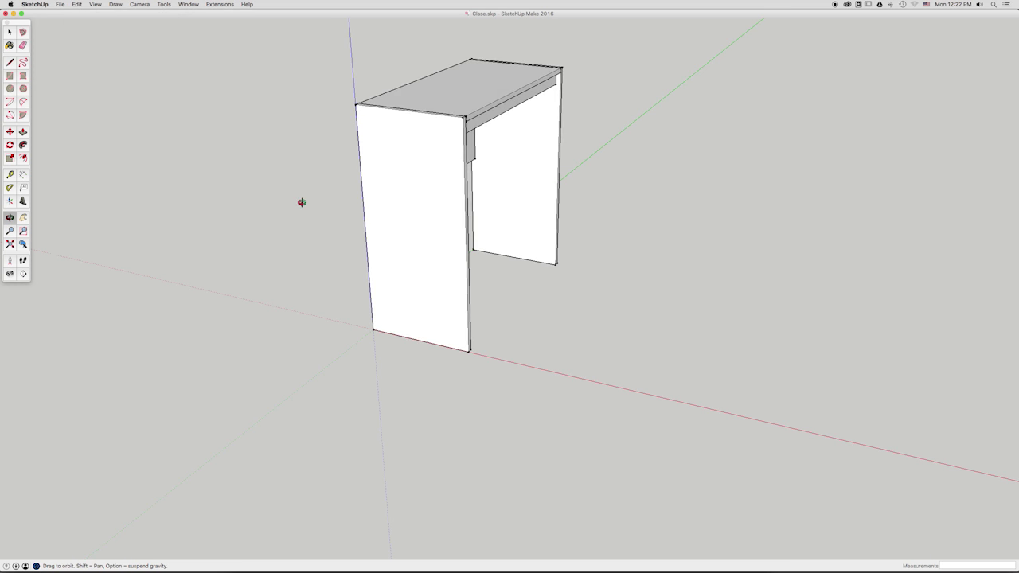
# Step: Turn View > Guides back on and orbit to a front-right view of the desk
pyautogui.click(96, 4)
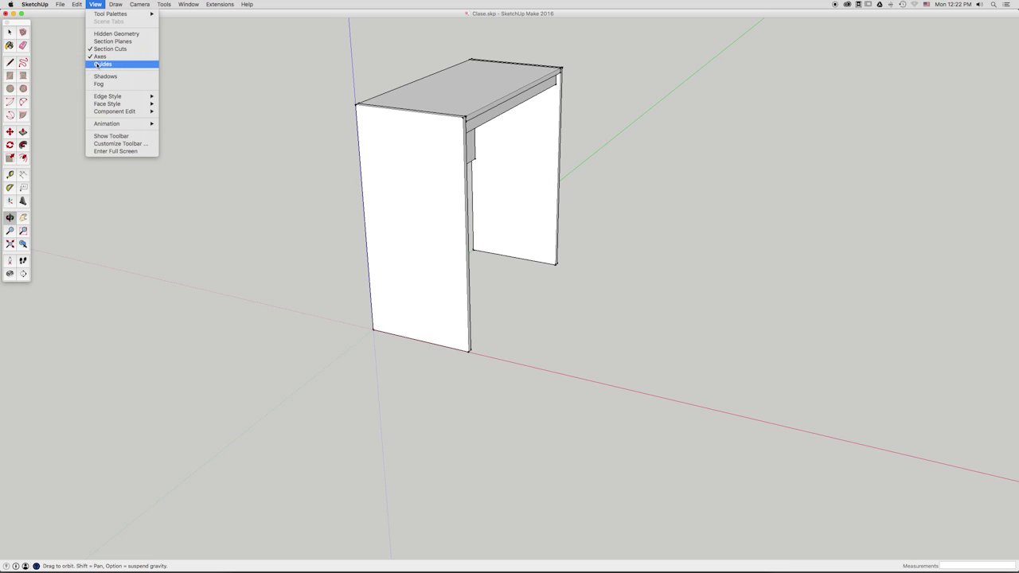
pyautogui.click(104, 64)
pyautogui.moveTo(455, 273)
pyautogui.mouseDown()
pyautogui.moveTo(387, 270)
pyautogui.moveTo(539, 280)
pyautogui.moveTo(496, 289)
pyautogui.moveTo(502, 300)
pyautogui.moveTo(605, 311)
pyautogui.moveTo(478, 353)
pyautogui.moveTo(573, 310)
pyautogui.moveTo(366, 323)
pyautogui.moveTo(458, 328)
pyautogui.moveTo(523, 218)
pyautogui.moveTo(453, 250)
pyautogui.moveTo(439, 294)
pyautogui.moveTo(455, 289)
pyautogui.moveTo(377, 296)
pyautogui.moveTo(395, 286)
pyautogui.mouseUp()
pyautogui.moveTo(519, 289)
pyautogui.mouseDown()
pyautogui.moveTo(497, 311)
pyautogui.moveTo(445, 311)
pyautogui.mouseUp()
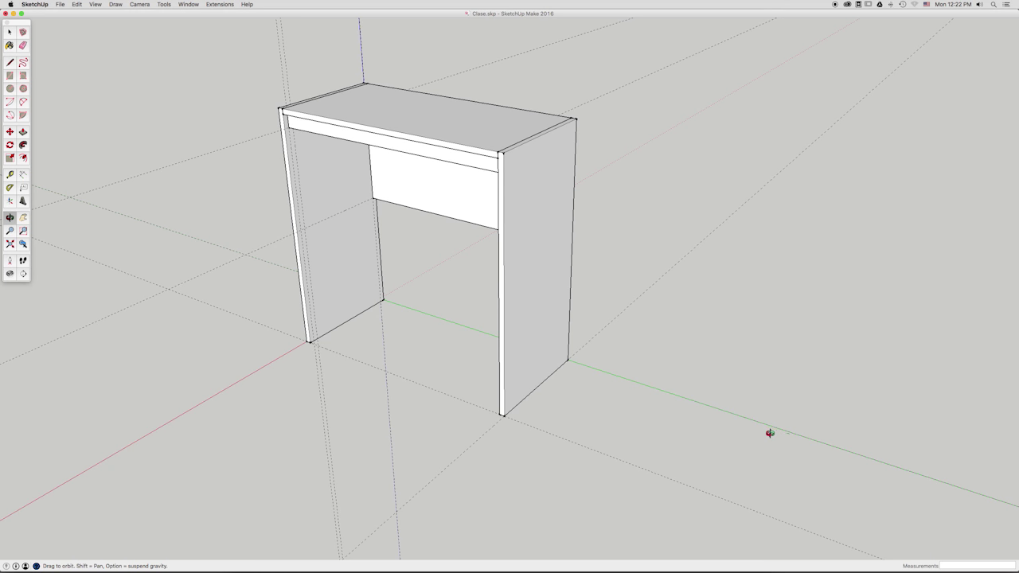
pyautogui.press('space')
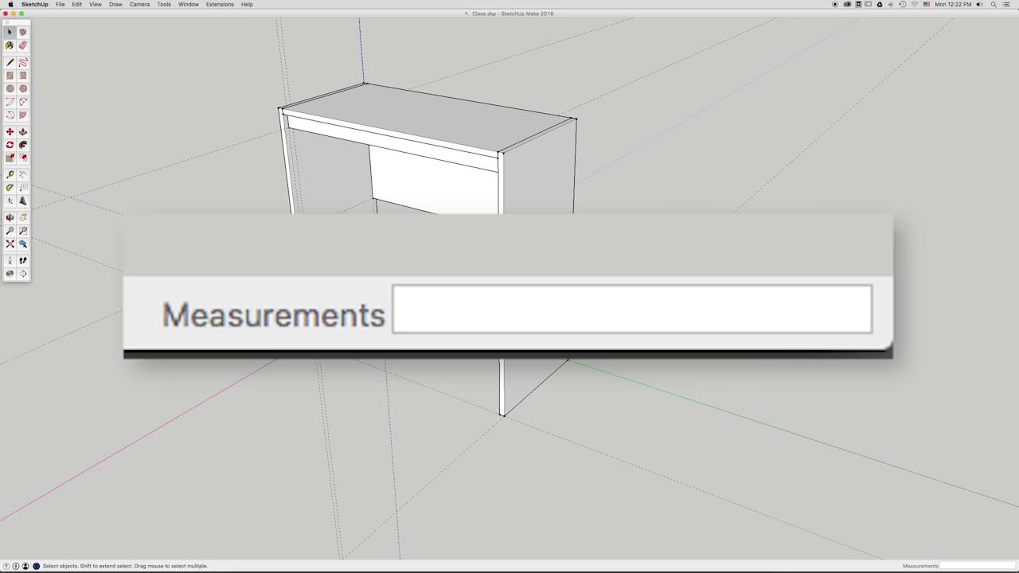
# Step: With the Rectangle tool (R), place the first corner on the green axis beside the desk
pyautogui.press('r')
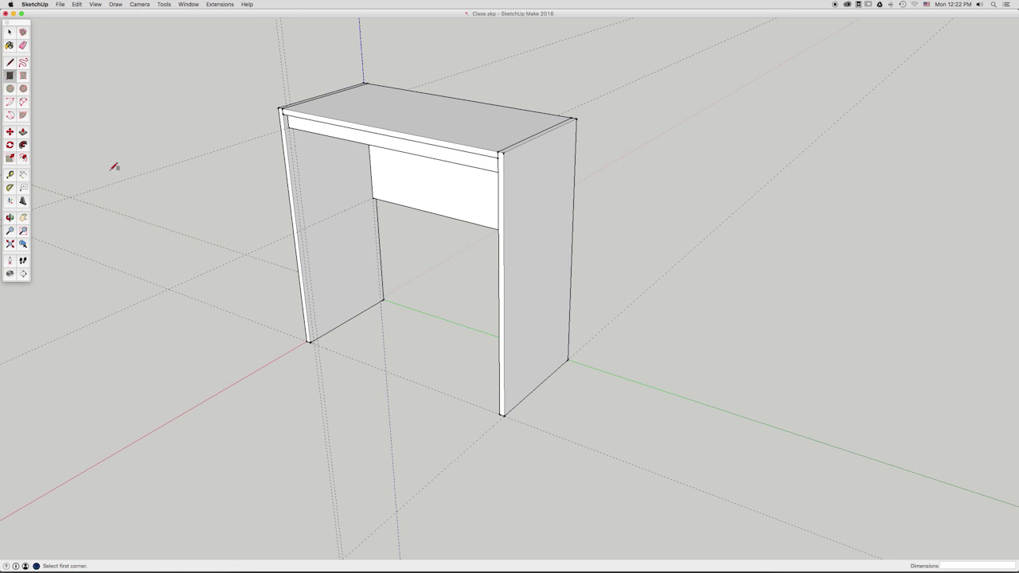
pyautogui.click(622, 377)
# Step: Type the dimensions to complete the small 2' by 5" rectangle face on the ground
pyautogui.write('2", 5')
pyautogui.press('Return')
pyautogui.press('z')
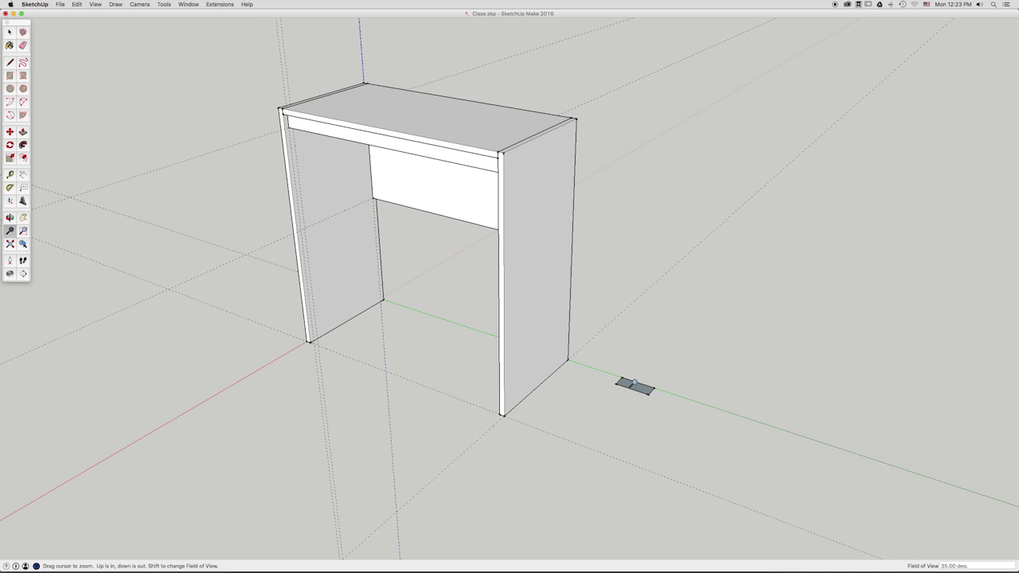
pyautogui.click(23, 230)
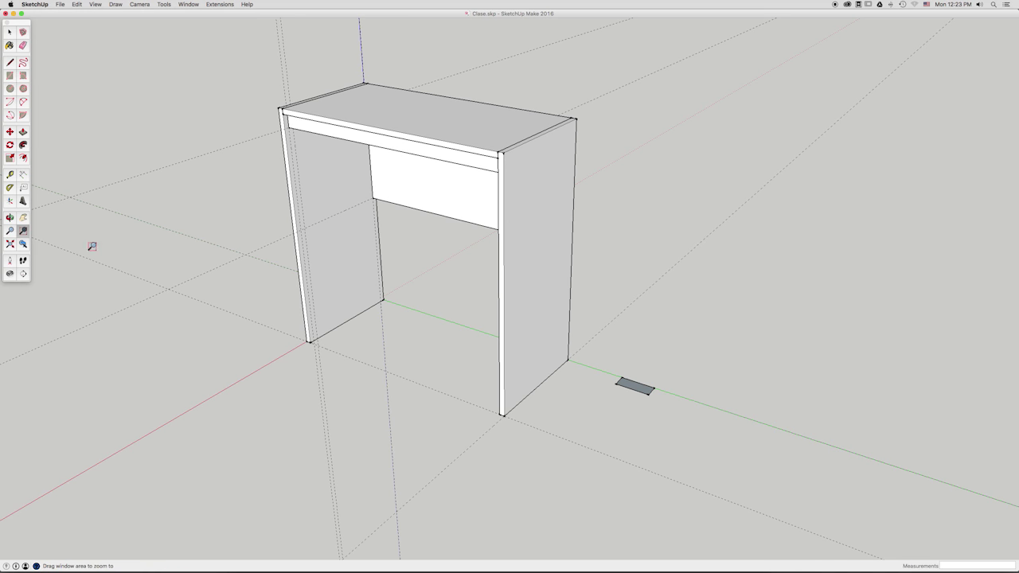
# Step: Zoom in on the small grey rectangle and measure its two sides with Tape Measure
pyautogui.moveTo(590, 352); pyautogui.dragTo(708, 436)
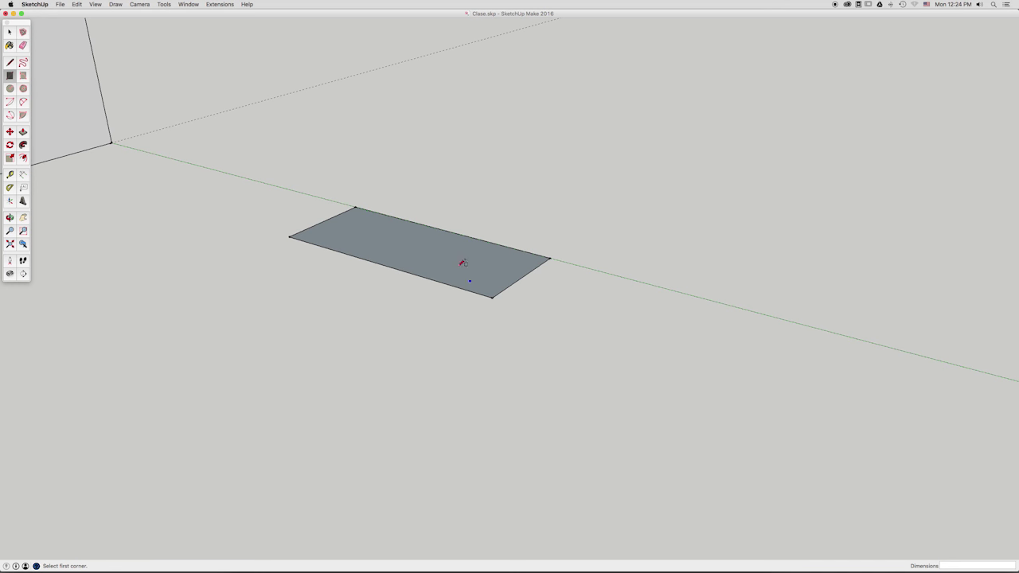
pyautogui.press('o')
pyautogui.moveTo(409, 232)
pyautogui.mouseDown()
pyautogui.moveTo(451, 305)
pyautogui.moveTo(563, 340)
pyautogui.mouseUp()
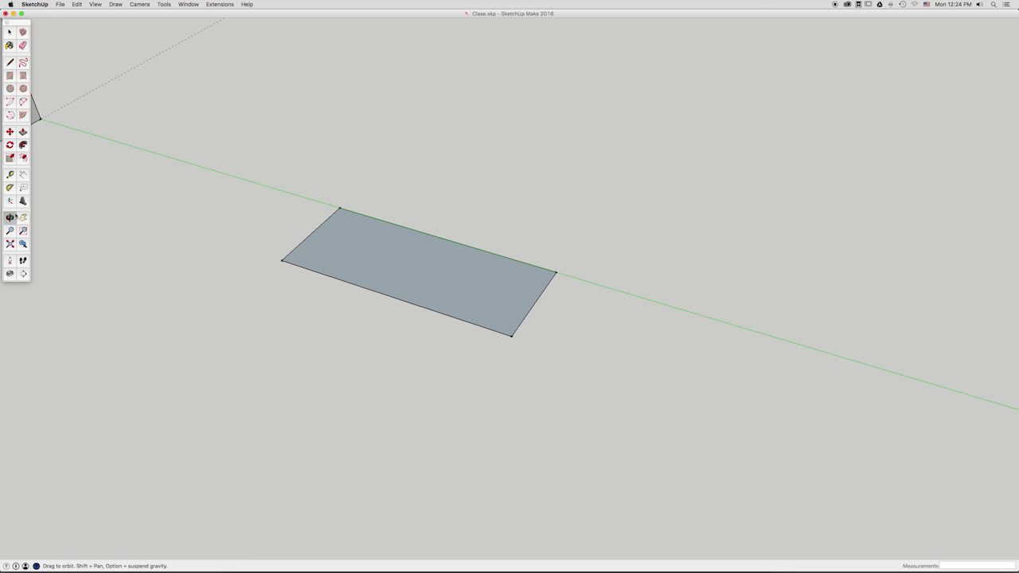
pyautogui.press('t')
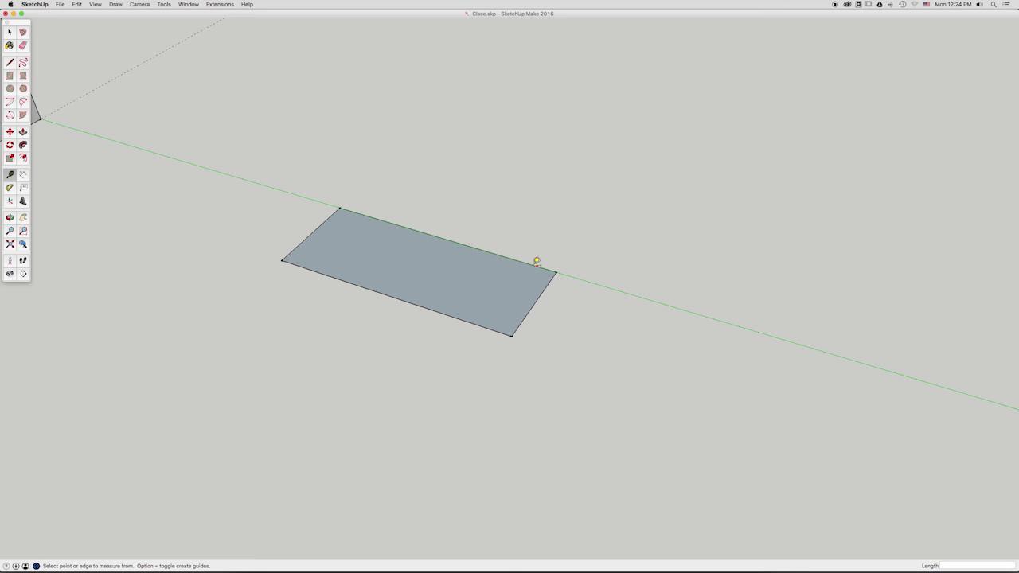
pyautogui.click(444, 238)
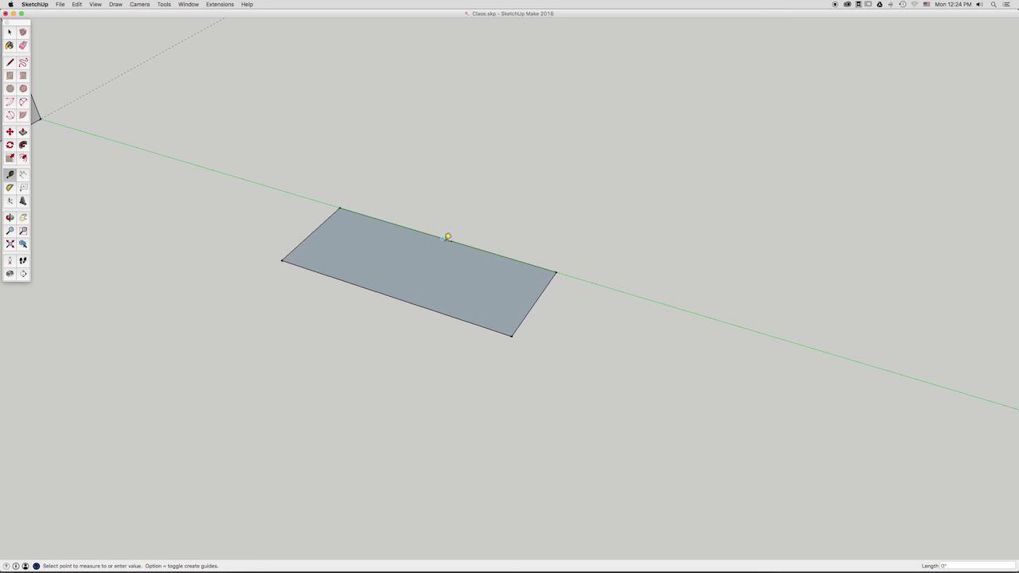
pyautogui.click(411, 299)
pyautogui.click(313, 231)
pyautogui.click(534, 307)
# Step: Erase the rectangle's four edges and nearby guides, then zoom back out
pyautogui.press('o')
pyautogui.moveTo(478, 279)
pyautogui.mouseDown()
pyautogui.moveTo(468, 305)
pyautogui.moveTo(467, 296)
pyautogui.mouseUp()
pyautogui.click(9, 32)
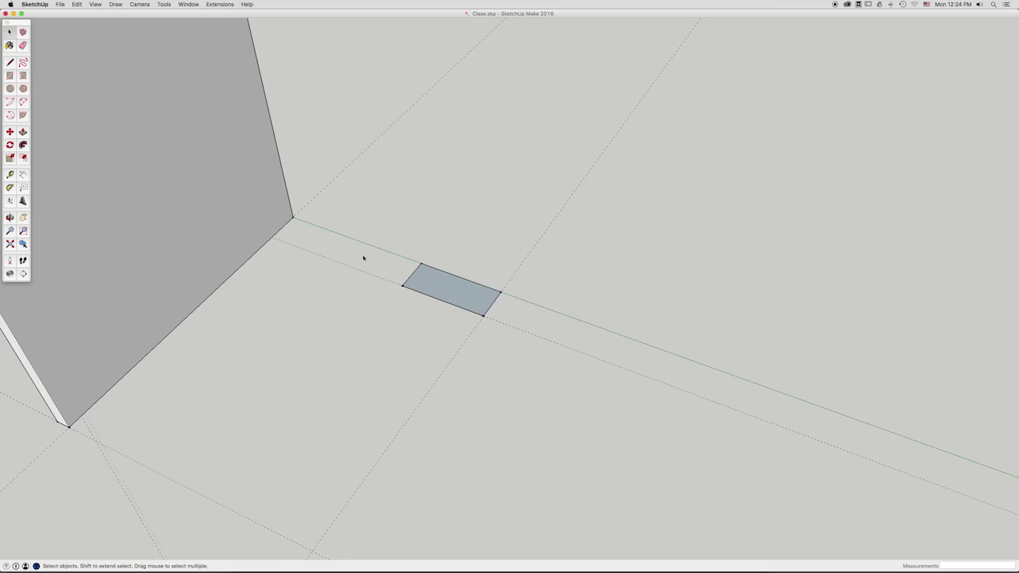
pyautogui.press('e')
pyautogui.click(401, 282)
pyautogui.click(404, 283)
pyautogui.click(408, 286)
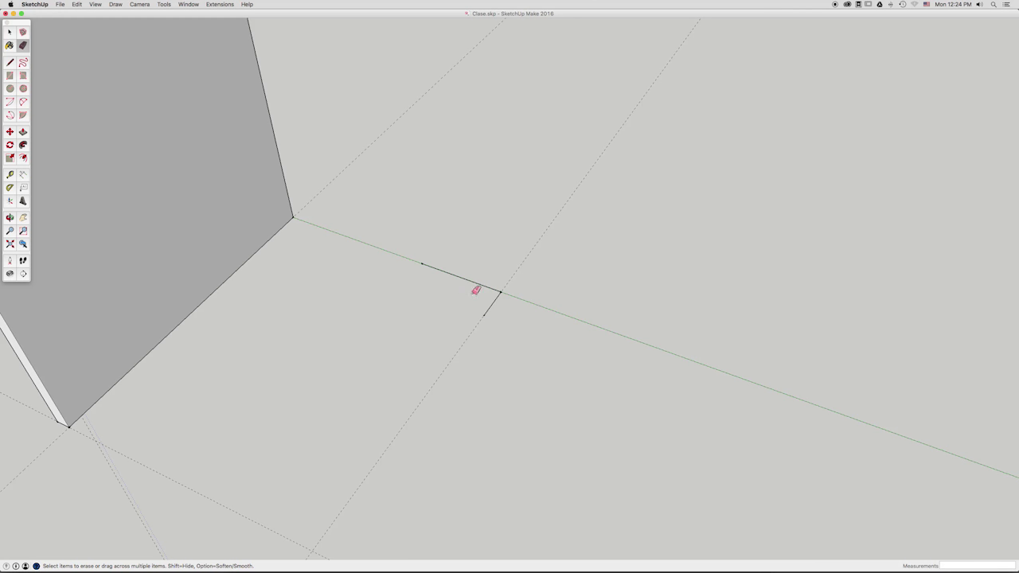
pyautogui.click(483, 284)
pyautogui.click(498, 294)
pyautogui.scroll(-5, 490, 327)
pyautogui.scroll(-2, 489, 328)
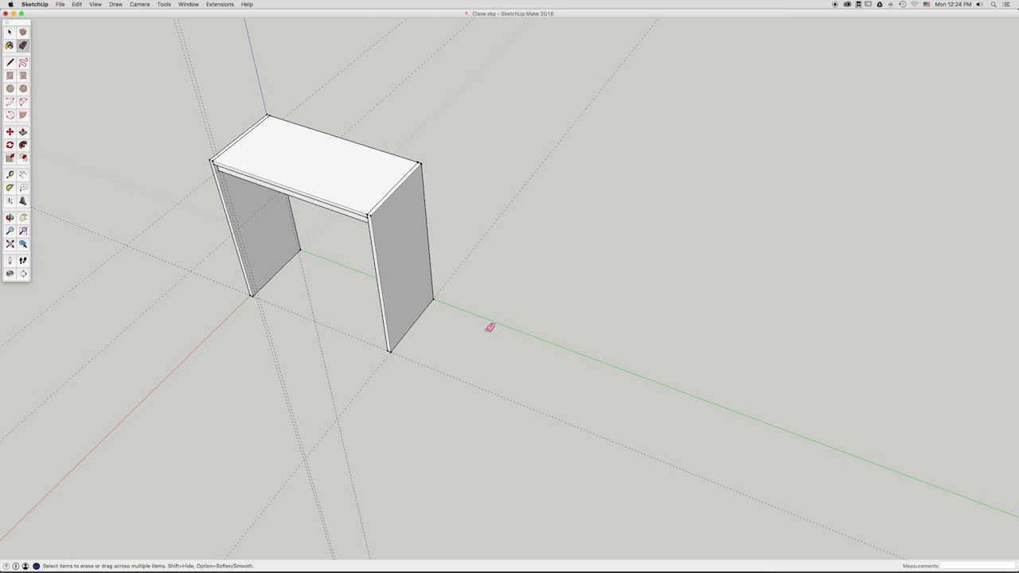
pyautogui.scroll(-1, 490, 327)
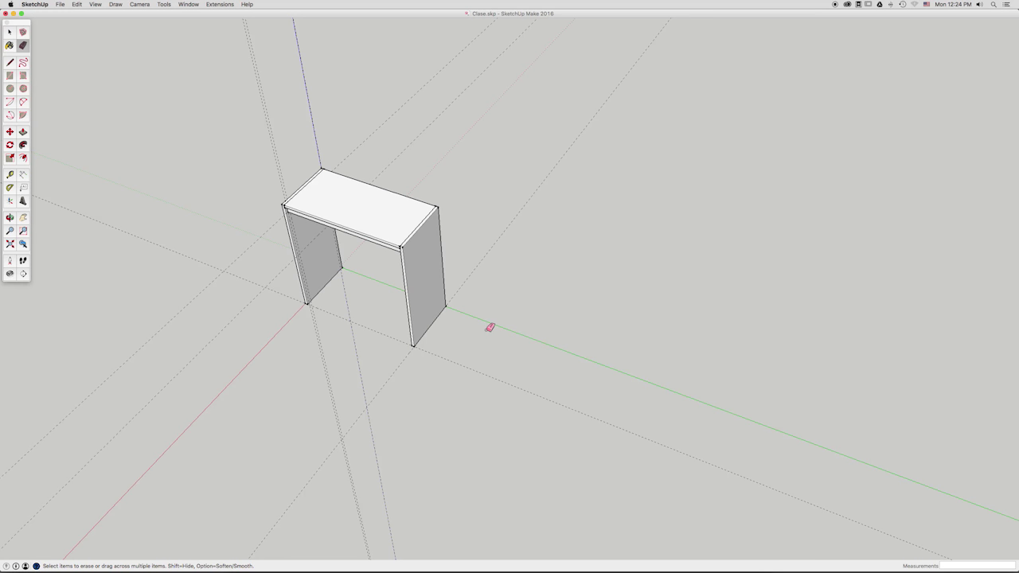
# Step: Orbit to a lower angle showing the desk's drawer front and open the Camera menu
pyautogui.moveTo(490, 328); pyautogui.dragTo(499, 334, button='middle')
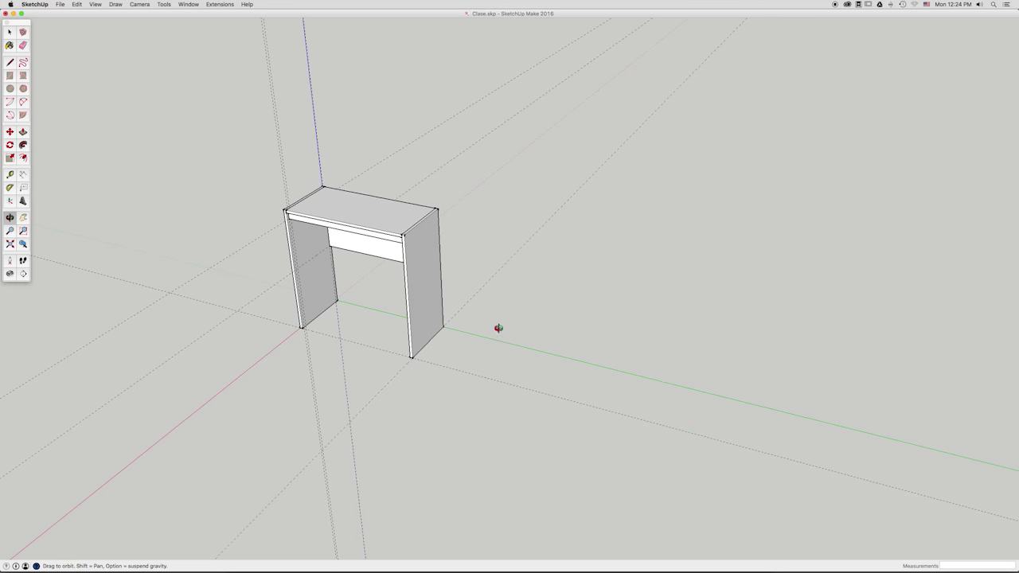
pyautogui.moveTo(498, 334); pyautogui.dragTo(536, 344)
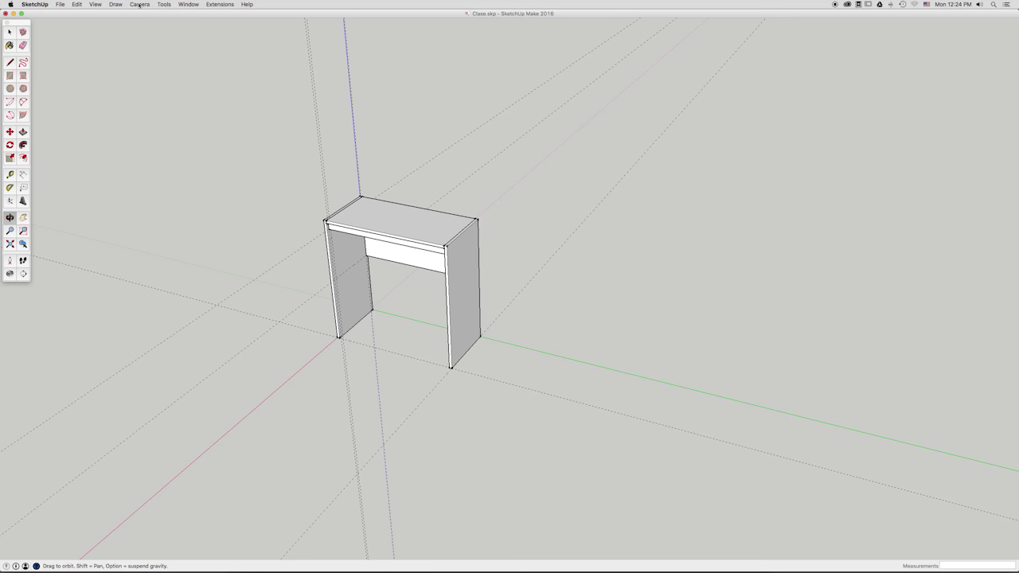
pyautogui.click(140, 5)
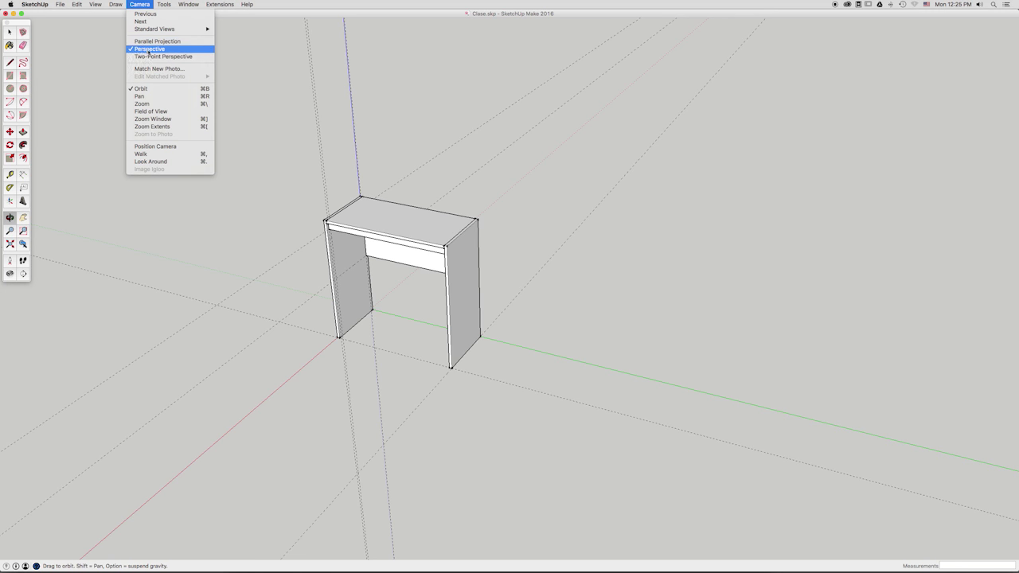
# Step: Cycle through the Top, Front and Right views, then return to Iso and orbit slightly
pyautogui.click(289, 73)
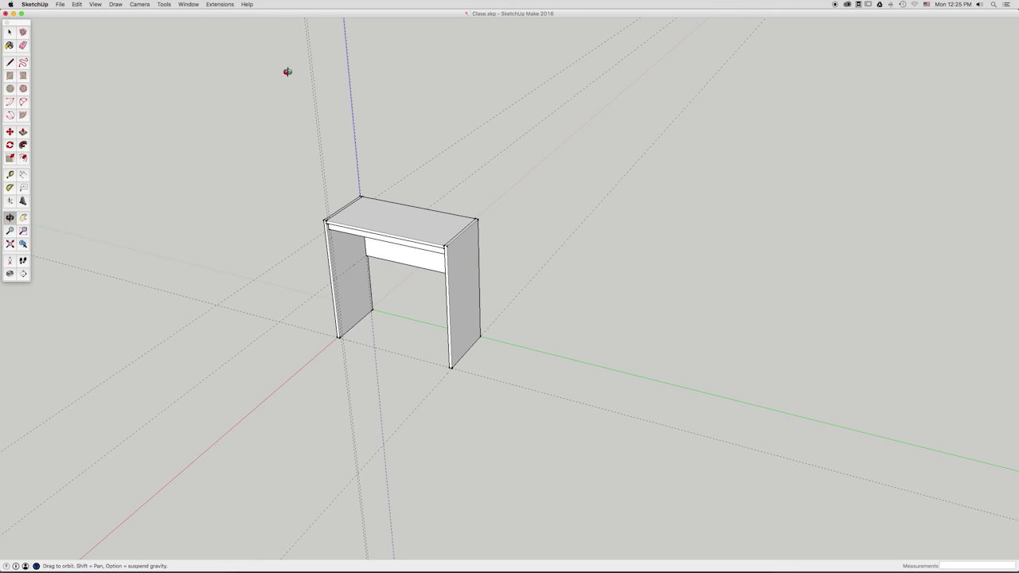
pyautogui.press('super+2')
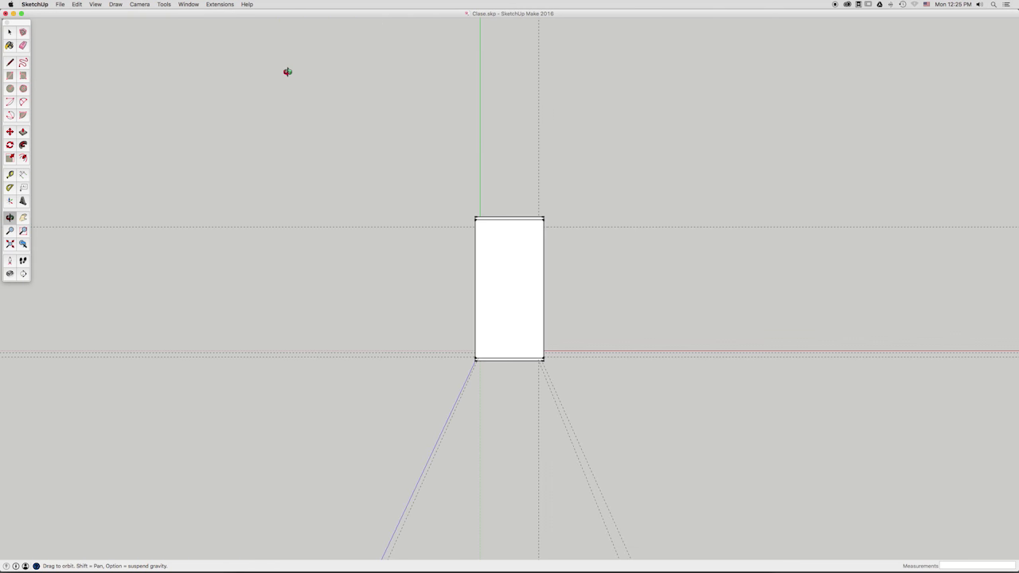
pyautogui.press('super+3')
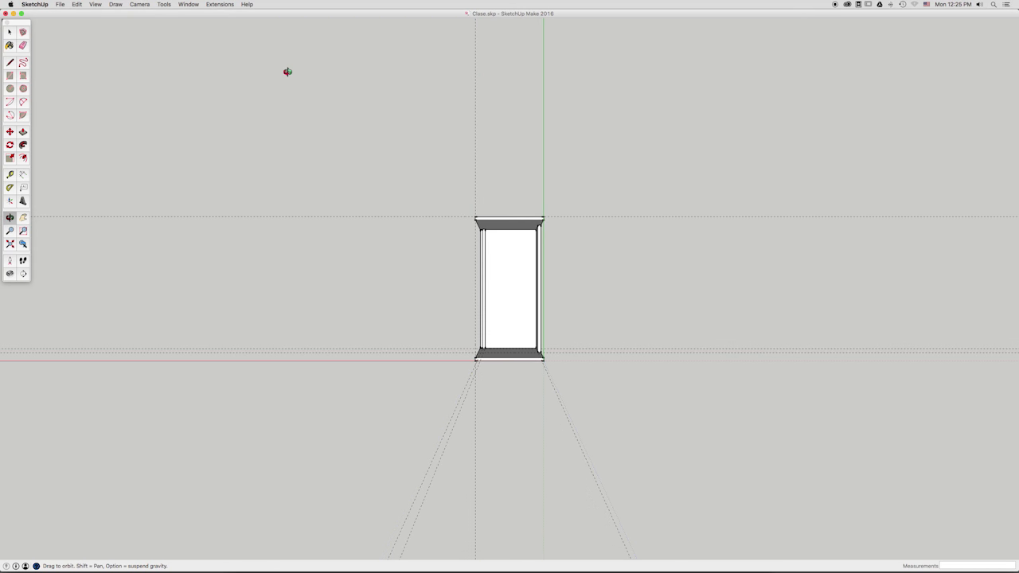
pyautogui.press('super+4')
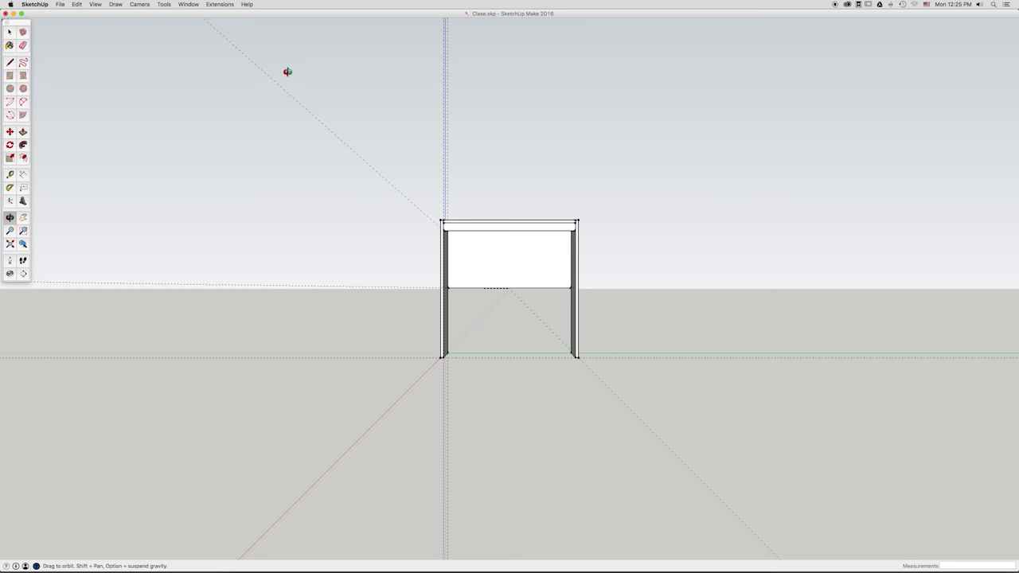
pyautogui.press('super+1')
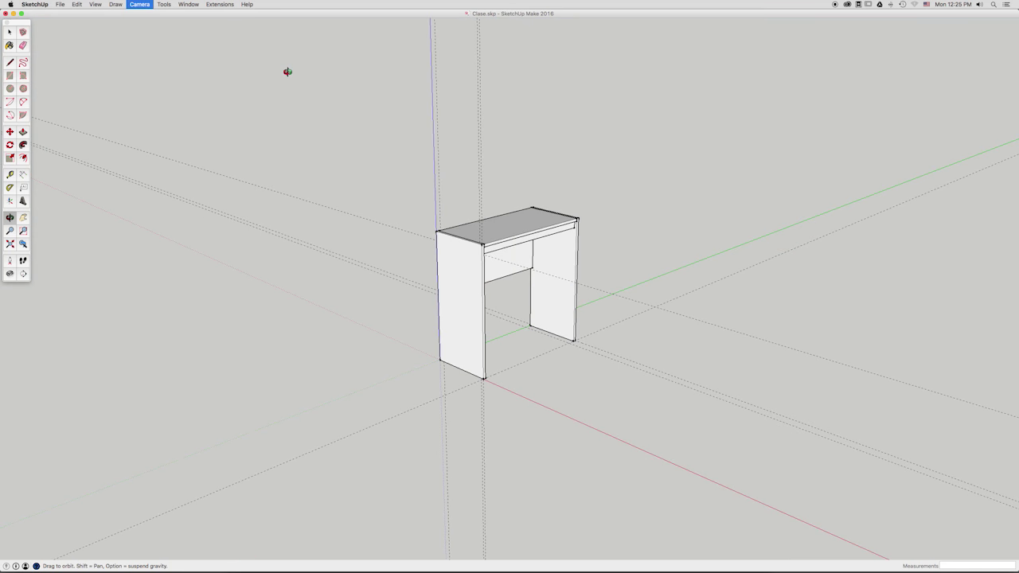
pyautogui.moveTo(549, 222); pyautogui.dragTo(466, 236)
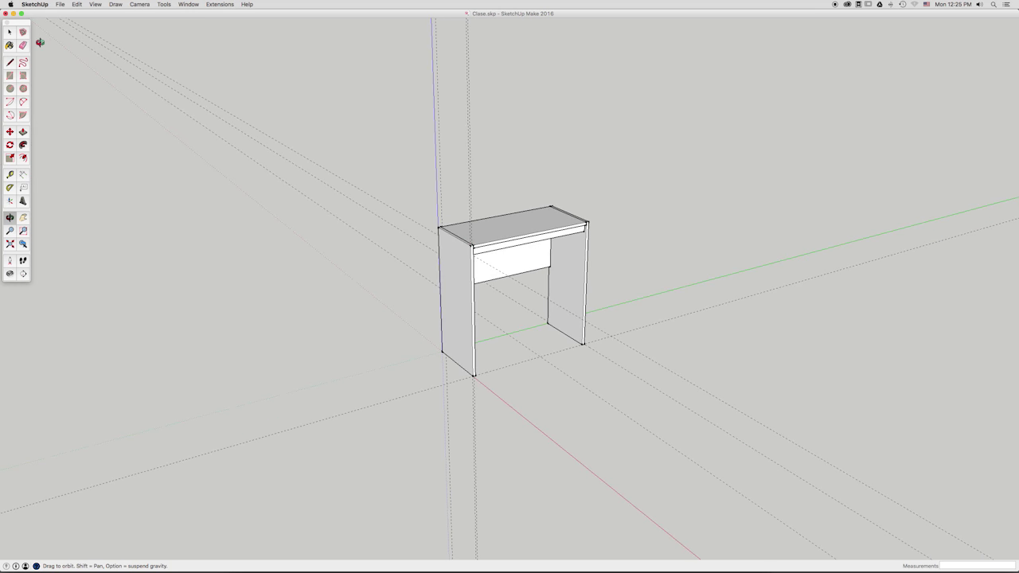
pyautogui.click(10, 32)
# Step: Open SketchUp Preferences, move the window up, and show the Shortcuts page
pyautogui.click(35, 4)
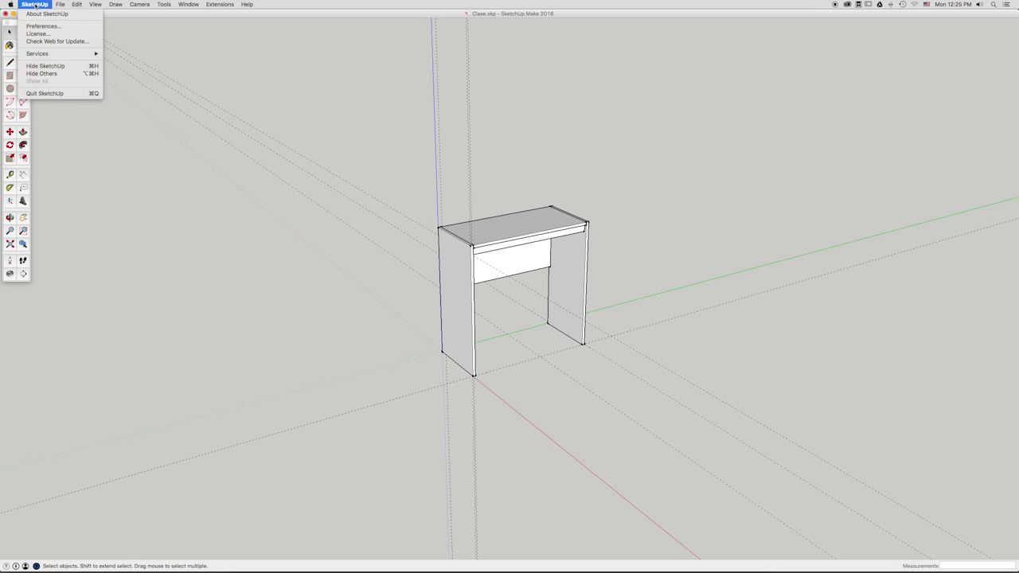
pyautogui.click(38, 27)
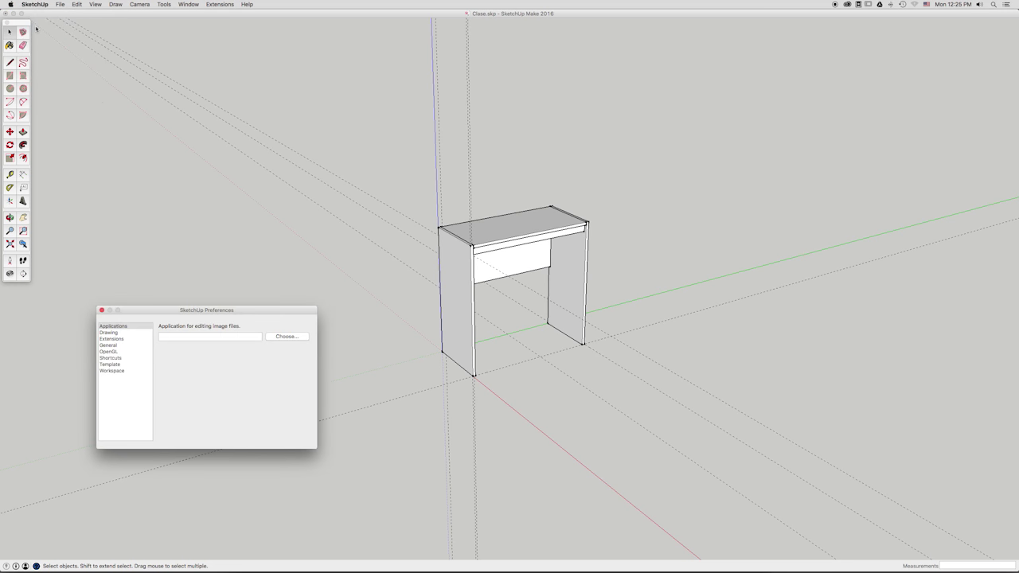
pyautogui.moveTo(157, 313)
pyautogui.mouseDown()
pyautogui.moveTo(398, 210)
pyautogui.moveTo(410, 164)
pyautogui.moveTo(199, 138)
pyautogui.moveTo(232, 162)
pyautogui.mouseUp()
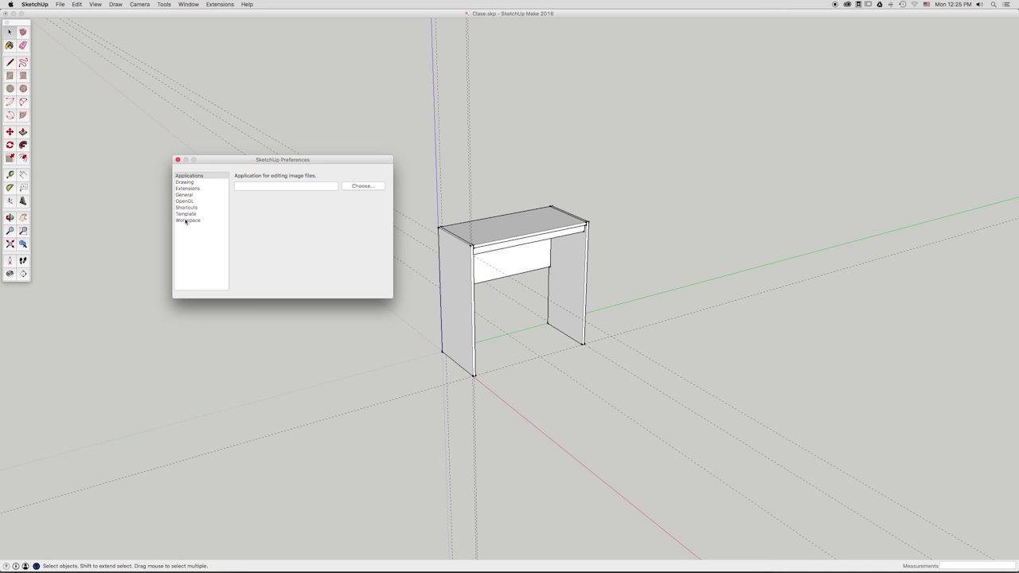
pyautogui.click(184, 208)
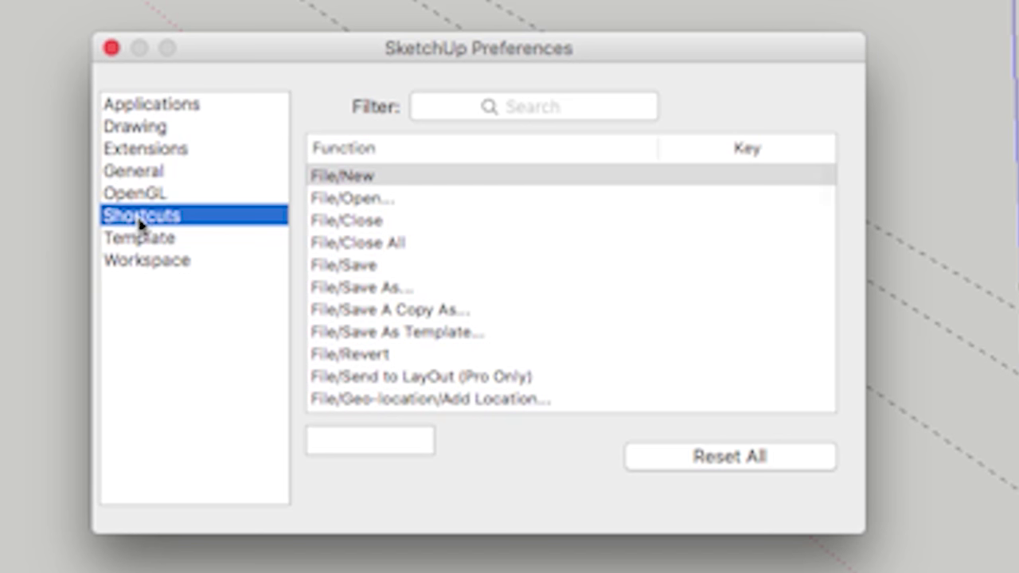
# Step: Scroll the shortcut list to the Camera entries and select Camera/Standard Views/Back
pyautogui.scroll(-2, 384, 203)
pyautogui.scroll(-2, 384, 203)
pyautogui.scroll(-2, 384, 203)
pyautogui.scroll(-2, 387, 262)
pyautogui.scroll(-1, 387, 262)
pyautogui.scroll(-3, 390, 261)
pyautogui.scroll(-2, 387, 262)
pyautogui.scroll(-2, 387, 262)
pyautogui.scroll(-2, 387, 262)
pyautogui.scroll(-2, 387, 262)
pyautogui.scroll(-2, 387, 262)
pyautogui.scroll(-2, 387, 261)
pyautogui.scroll(-2, 387, 262)
pyautogui.scroll(-2, 387, 262)
pyautogui.scroll(-2, 389, 263)
pyautogui.scroll(-2, 389, 262)
pyautogui.scroll(-2, 390, 263)
pyautogui.scroll(-3, 389, 263)
pyautogui.scroll(3, 388, 263)
pyautogui.scroll(2, 388, 263)
pyautogui.scroll(-2, 387, 256)
pyautogui.scroll(-2, 387, 257)
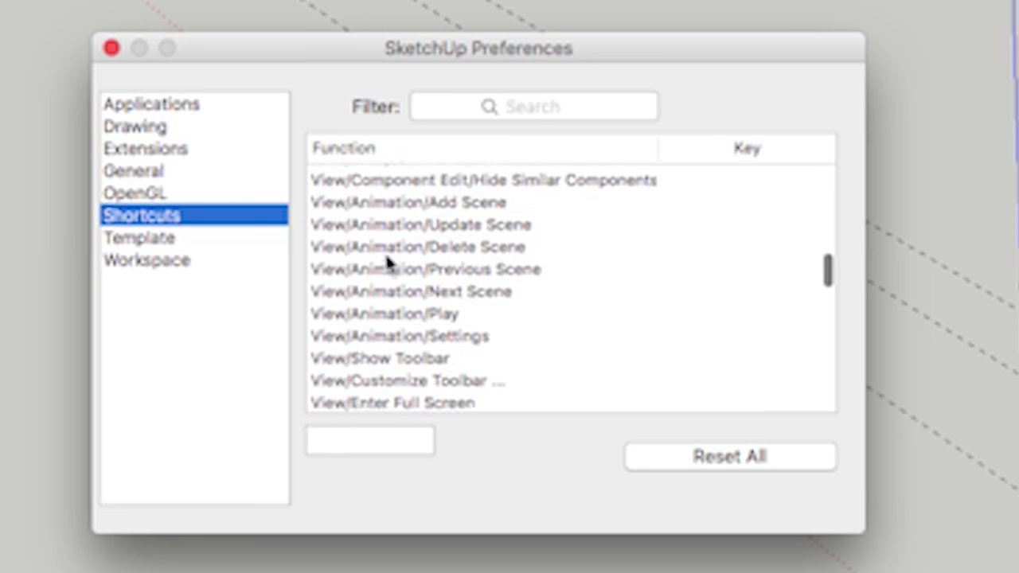
pyautogui.scroll(-2, 387, 256)
pyautogui.scroll(-2, 387, 256)
pyautogui.scroll(-1, 386, 252)
pyautogui.scroll(-3, 387, 263)
pyautogui.scroll(-3, 387, 263)
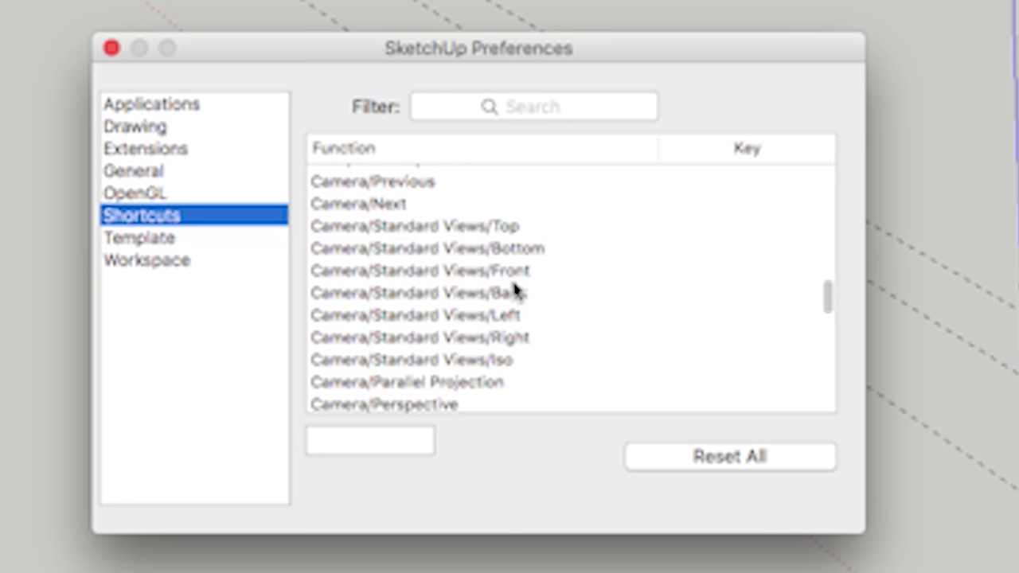
pyautogui.click(515, 295)
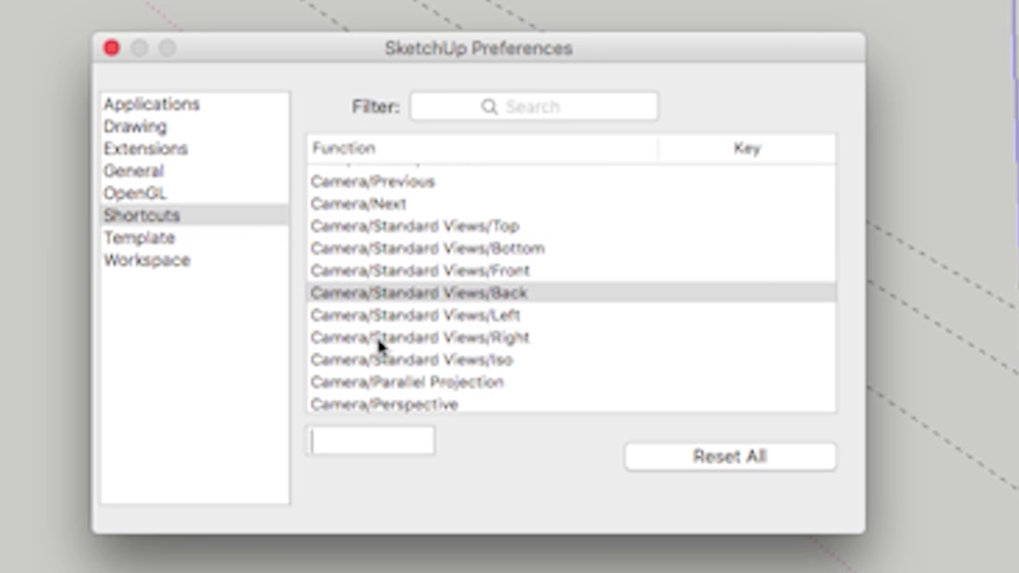
pyautogui.scroll(-3, 376, 336)
# Step: Assign ⌥P to Camera/Parallel Projection and ^P to Camera/Perspective
pyautogui.click(393, 323)
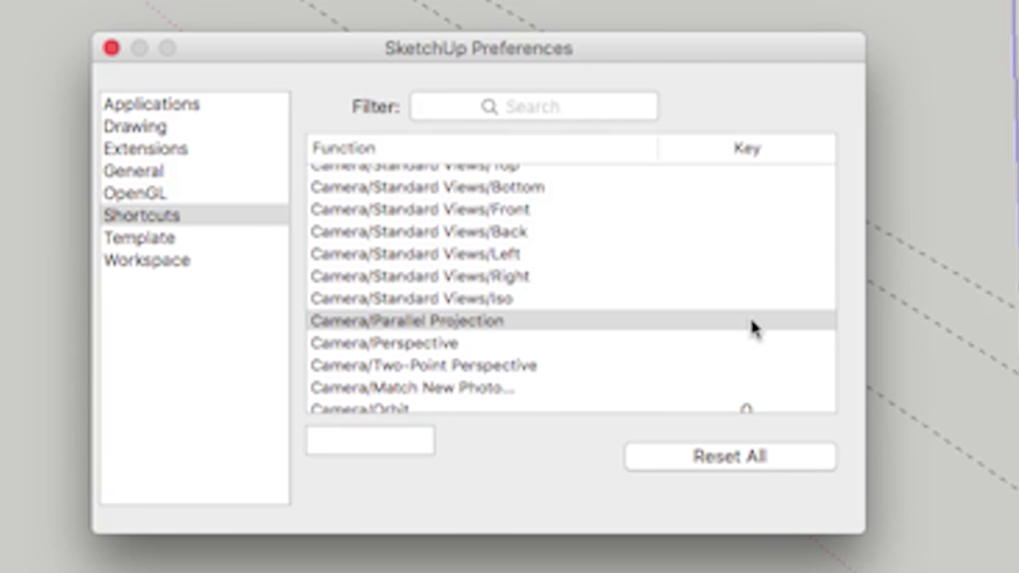
pyautogui.hotkey('alt', 'p')
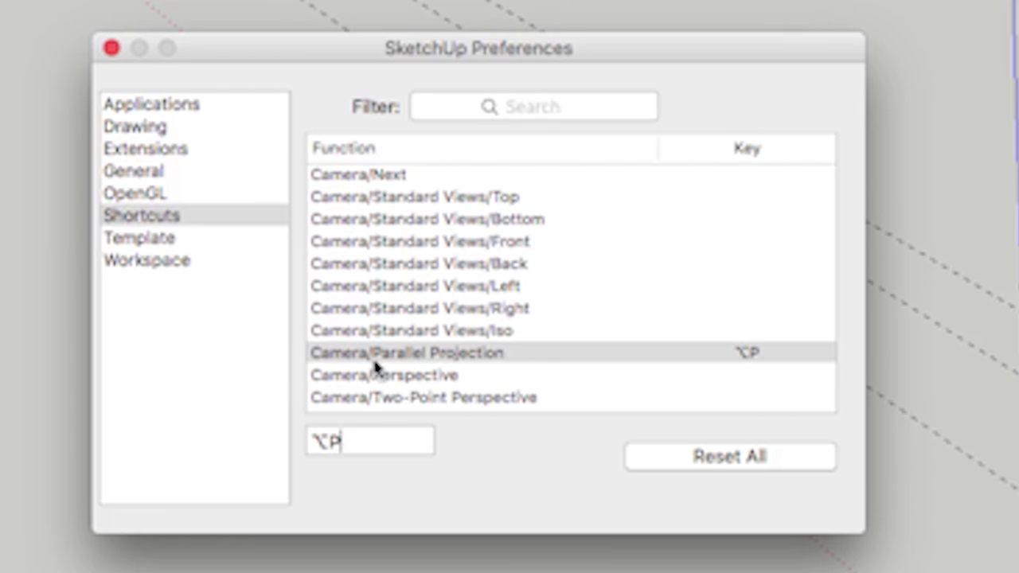
pyautogui.click(424, 386)
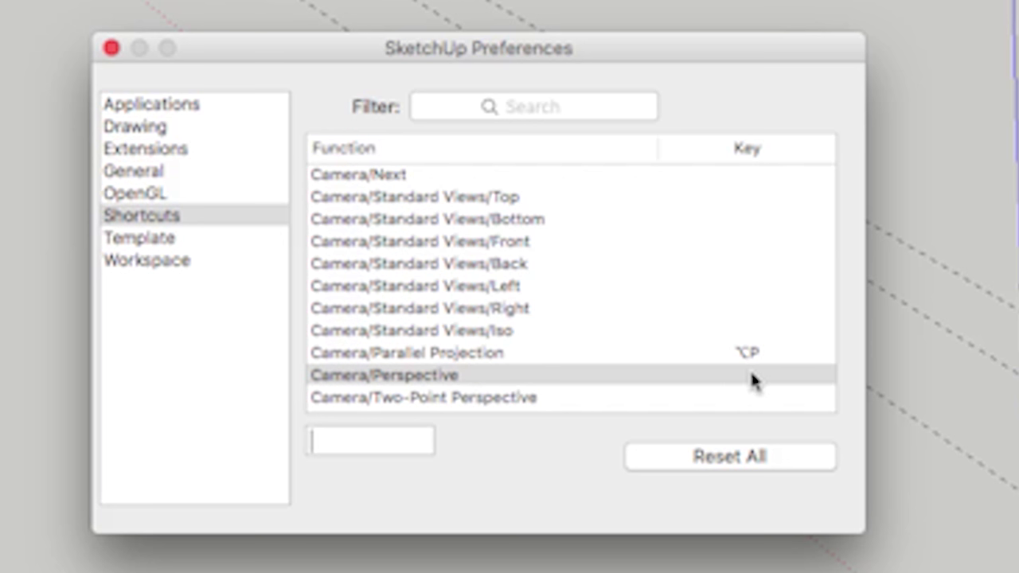
pyautogui.hotkey('ctrl', 'p')
# Step: Assign the shortcut X to View/Face Style/X-ray and close Preferences
pyautogui.scroll(1, 503, 356)
pyautogui.scroll(-3, 504, 356)
pyautogui.scroll(-3, 503, 356)
pyautogui.scroll(-2, 504, 355)
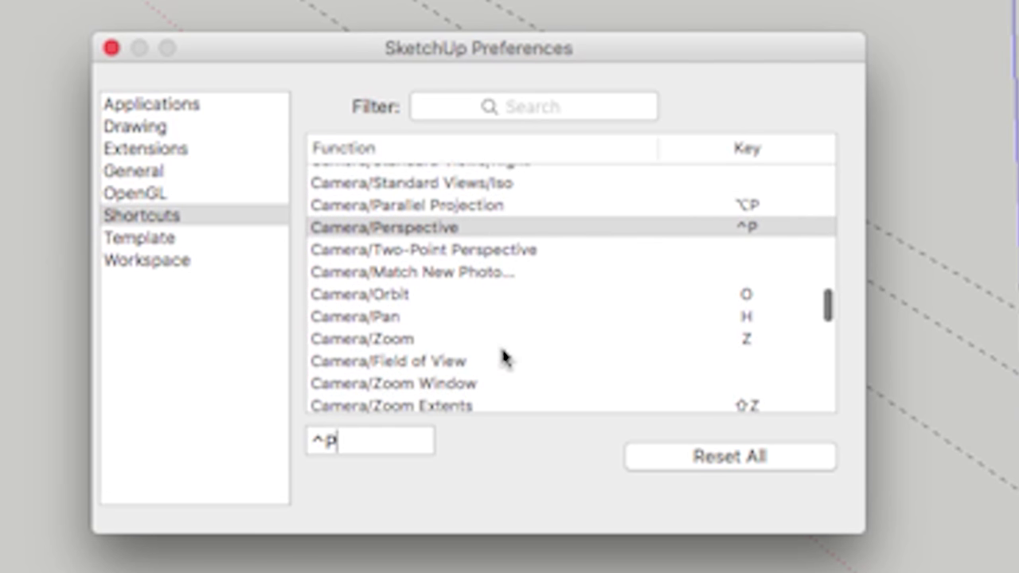
pyautogui.scroll(2, 504, 358)
pyautogui.scroll(3, 503, 358)
pyautogui.scroll(3, 503, 358)
pyautogui.scroll(-2, 504, 358)
pyautogui.scroll(-2, 503, 358)
pyautogui.scroll(-2, 504, 358)
pyautogui.scroll(-1, 503, 358)
pyautogui.scroll(-1, 504, 358)
pyautogui.scroll(-2, 503, 358)
pyautogui.scroll(-1, 503, 359)
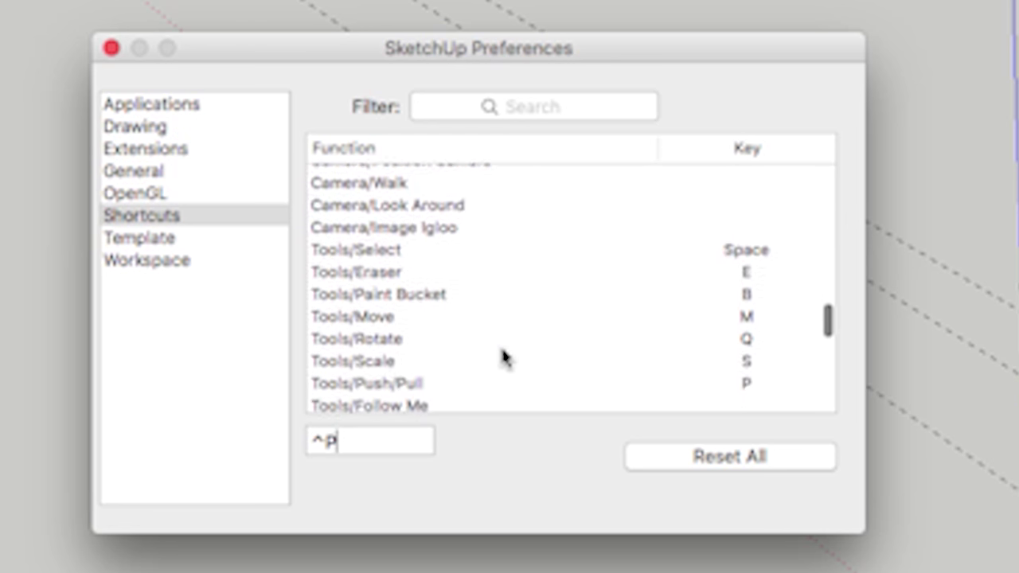
pyautogui.scroll(3, 504, 359)
pyautogui.scroll(-3, 503, 358)
pyautogui.scroll(-2, 503, 358)
pyautogui.scroll(-2, 503, 359)
pyautogui.scroll(-3, 503, 358)
pyautogui.scroll(-3, 503, 358)
pyautogui.scroll(-1, 503, 358)
pyautogui.scroll(5, 503, 359)
pyautogui.scroll(5, 504, 358)
pyautogui.scroll(2, 503, 358)
pyautogui.scroll(3, 504, 359)
pyautogui.scroll(1, 503, 358)
pyautogui.scroll(1, 418, 353)
pyautogui.scroll(2, 418, 352)
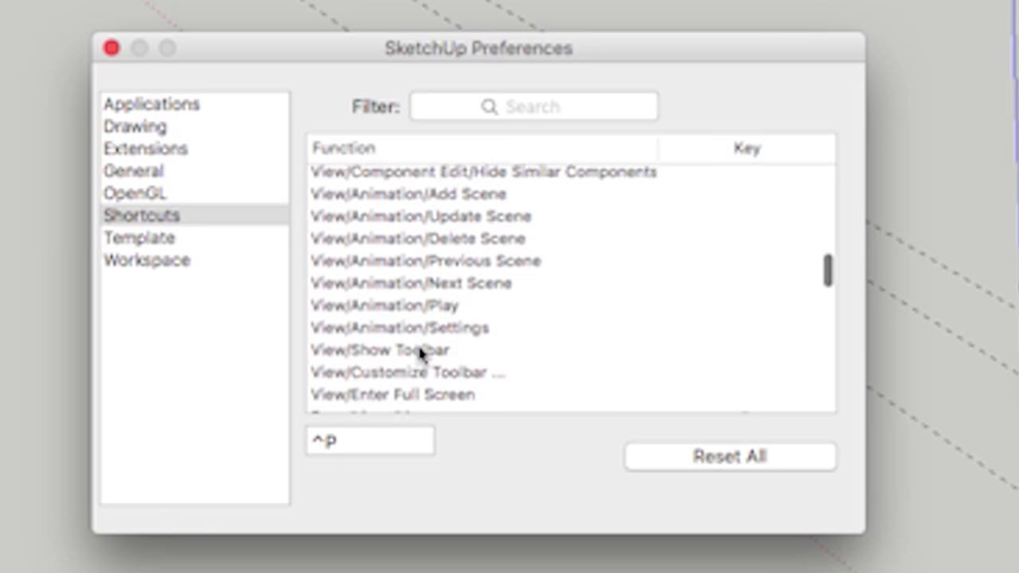
pyautogui.scroll(1, 418, 339)
pyautogui.scroll(2, 418, 338)
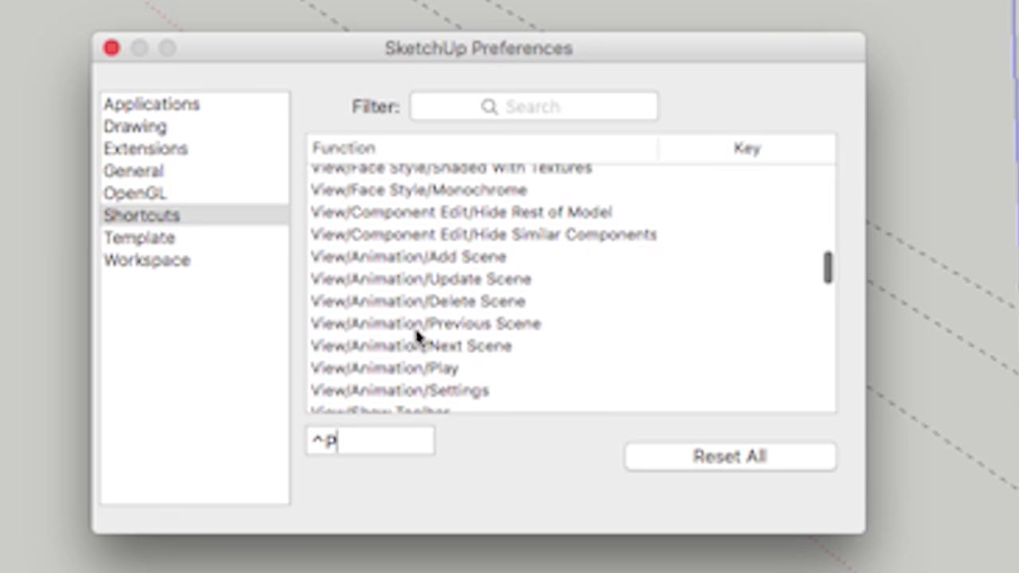
pyautogui.scroll(2, 418, 338)
pyautogui.scroll(3, 410, 308)
pyautogui.scroll(2, 410, 309)
pyautogui.scroll(1, 410, 308)
pyautogui.scroll(2, 410, 309)
pyautogui.scroll(1, 408, 314)
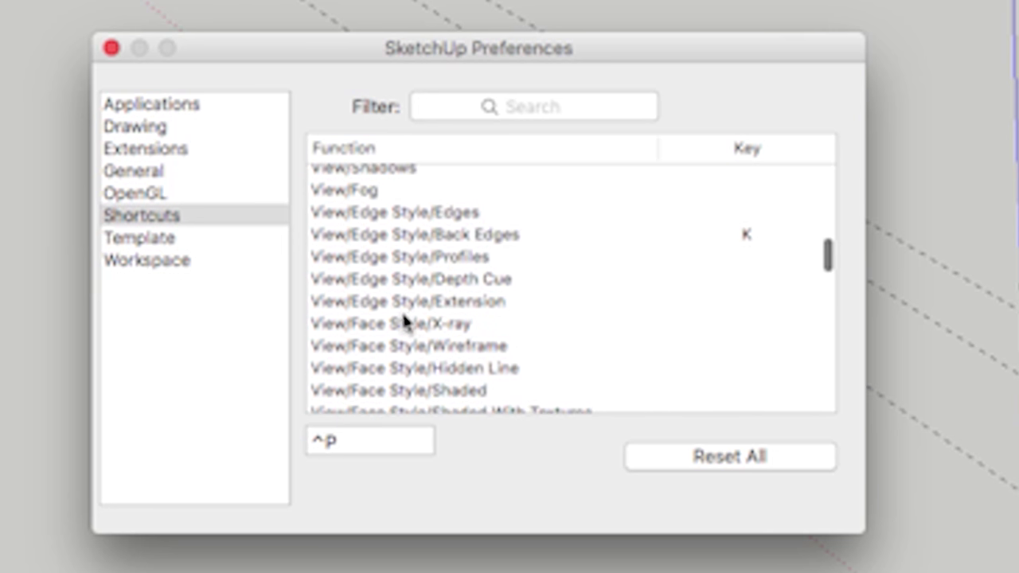
pyautogui.click(444, 327)
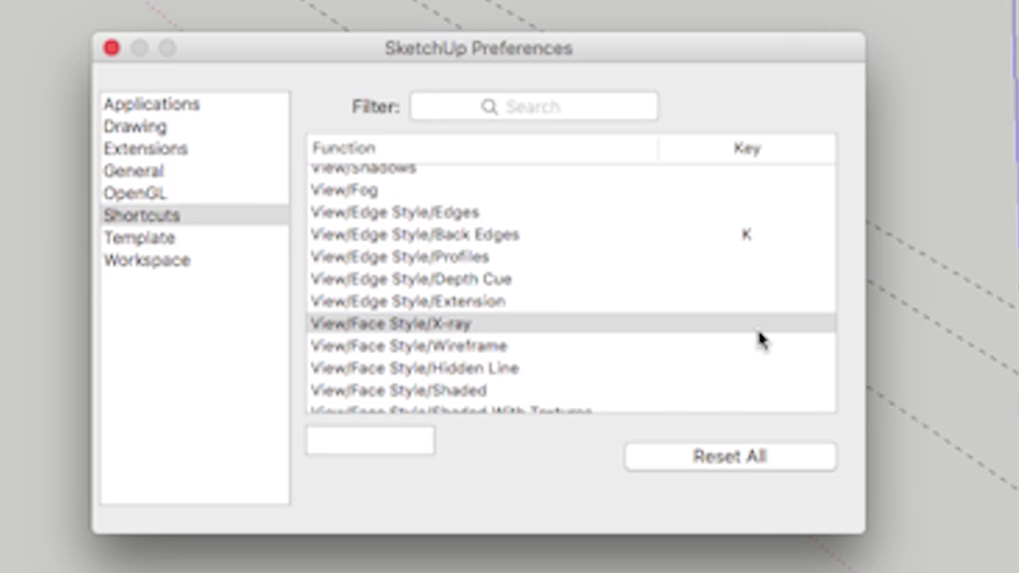
pyautogui.press('x')
pyautogui.click(111, 48)
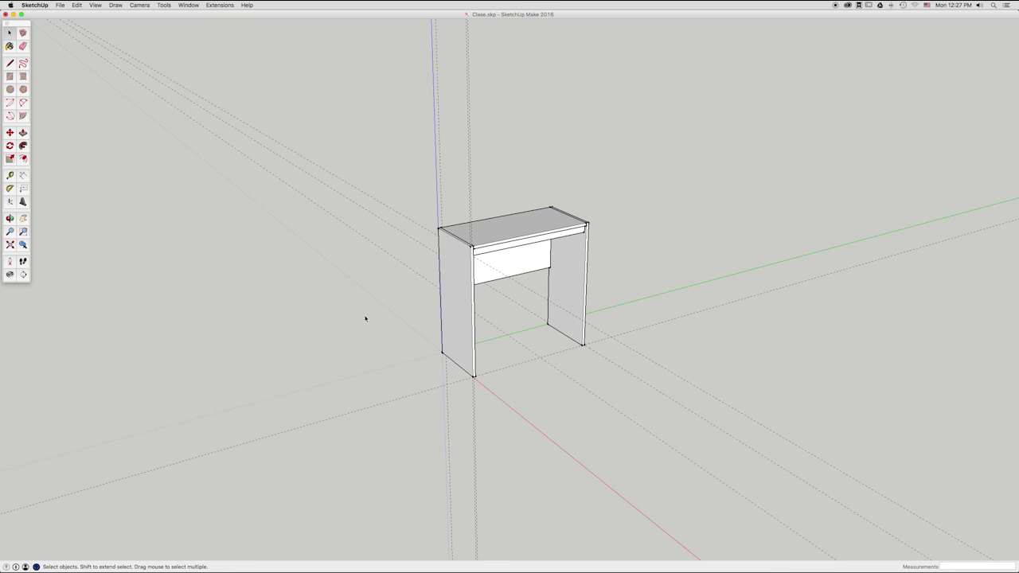
# Step: Turn on X-ray with X, zoom and orbit the desk, then switch to Top view
pyautogui.press('x')
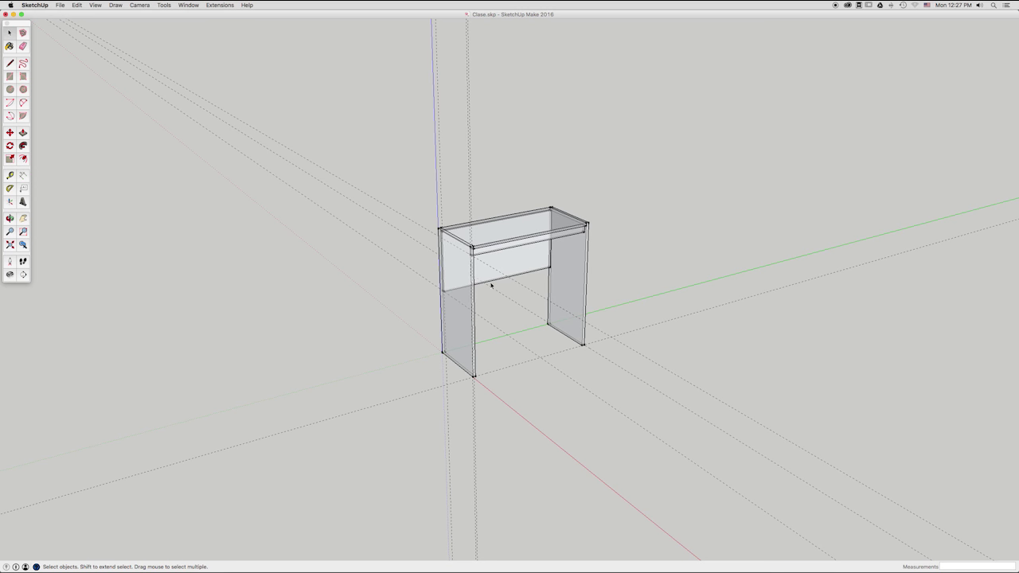
pyautogui.scroll(4, 508, 279)
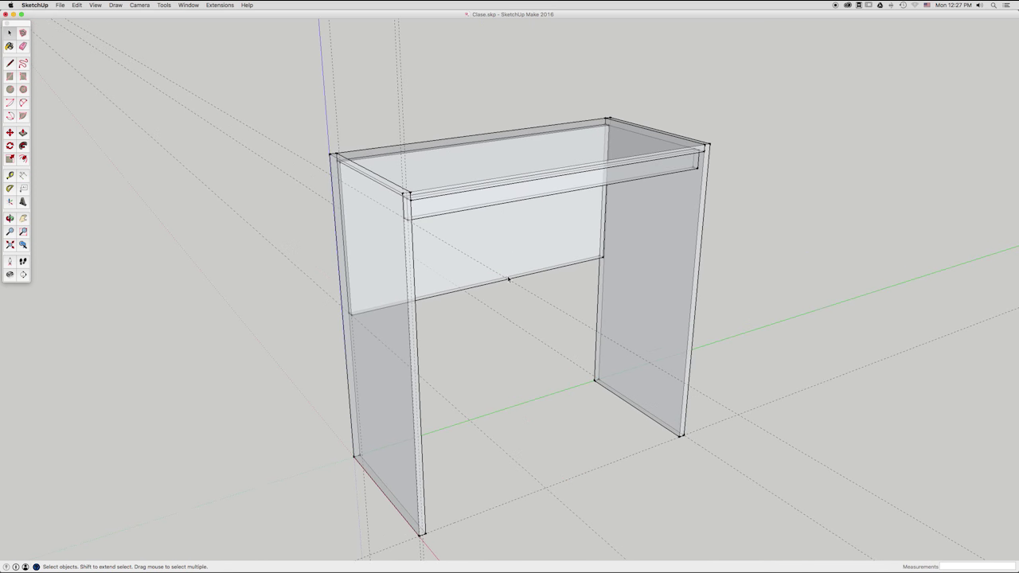
pyautogui.moveTo(489, 272)
pyautogui.mouseDown(button='middle')
pyautogui.moveTo(375, 255)
pyautogui.moveTo(457, 191)
pyautogui.moveTo(575, 247)
pyautogui.moveTo(518, 262)
pyautogui.moveTo(612, 266)
pyautogui.moveTo(418, 229)
pyautogui.moveTo(419, 207)
pyautogui.moveTo(644, 275)
pyautogui.moveTo(614, 294)
pyautogui.moveTo(358, 299)
pyautogui.moveTo(439, 335)
pyautogui.moveTo(468, 285)
pyautogui.moveTo(466, 310)
pyautogui.mouseUp(button='middle')
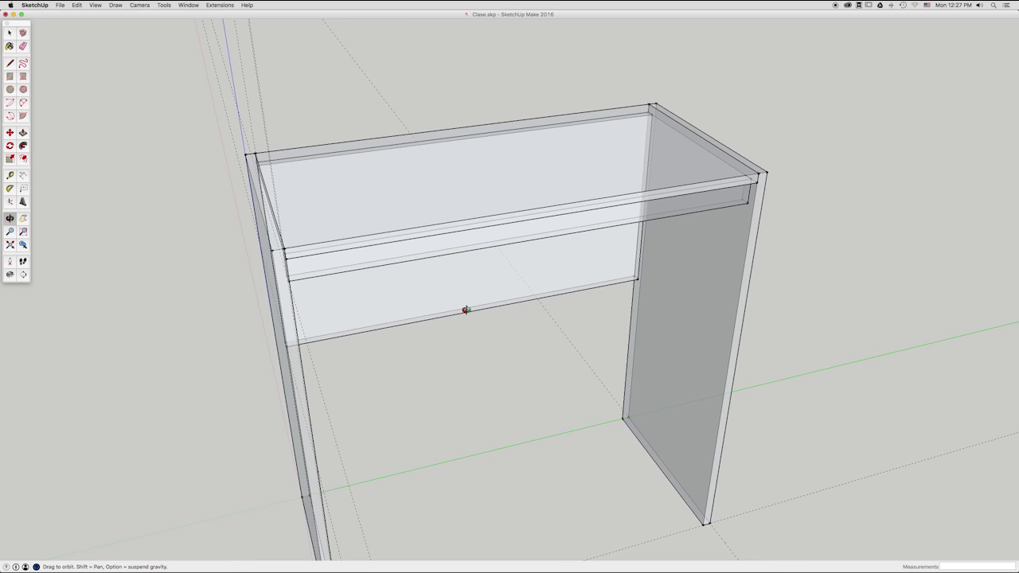
pyautogui.press('super+2')
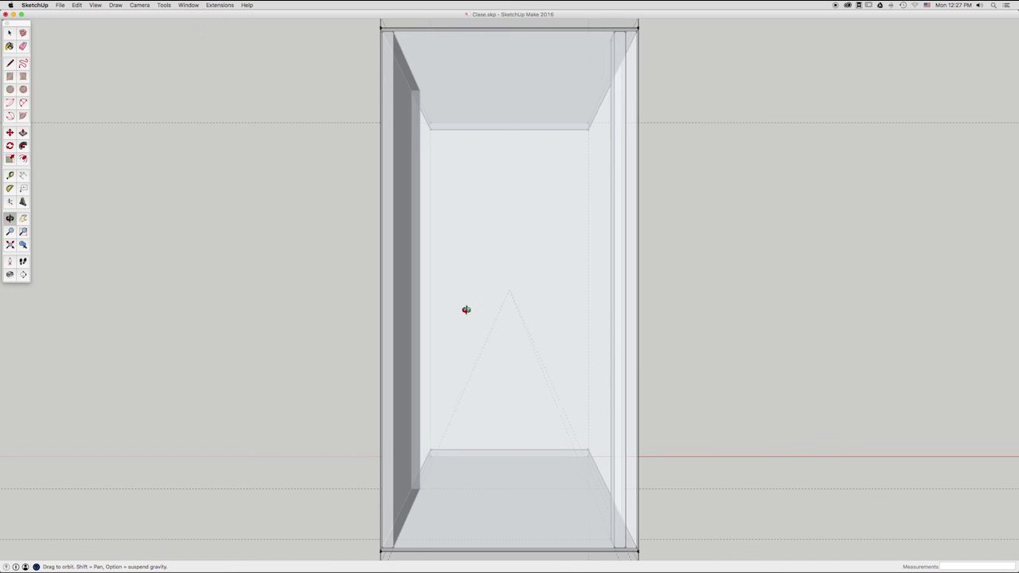
# Step: Zoom out and switch the top view to Parallel Projection from the Camera menu
pyautogui.scroll(-2, 466, 309)
pyautogui.scroll(-2, 465, 310)
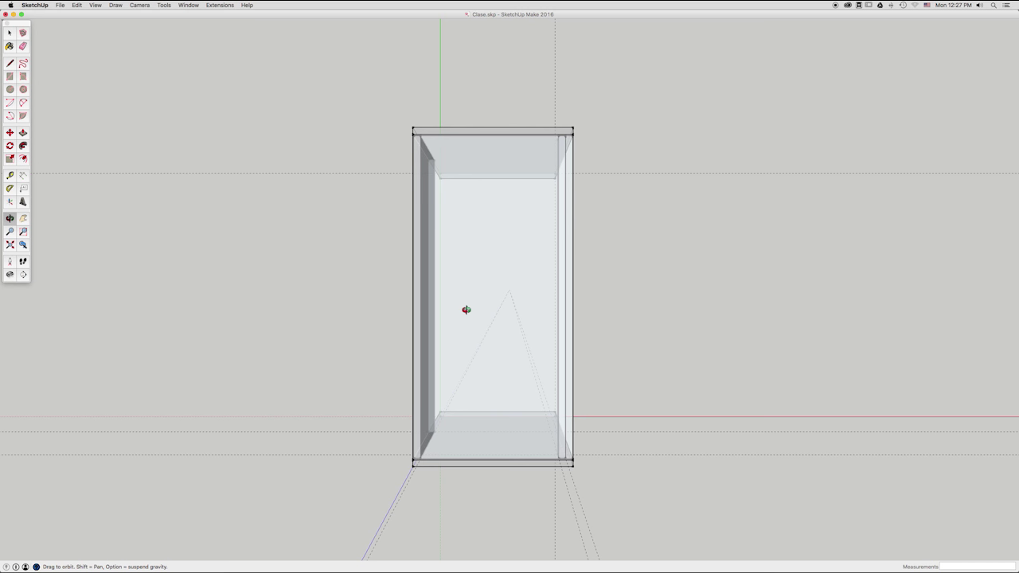
pyautogui.click(139, 5)
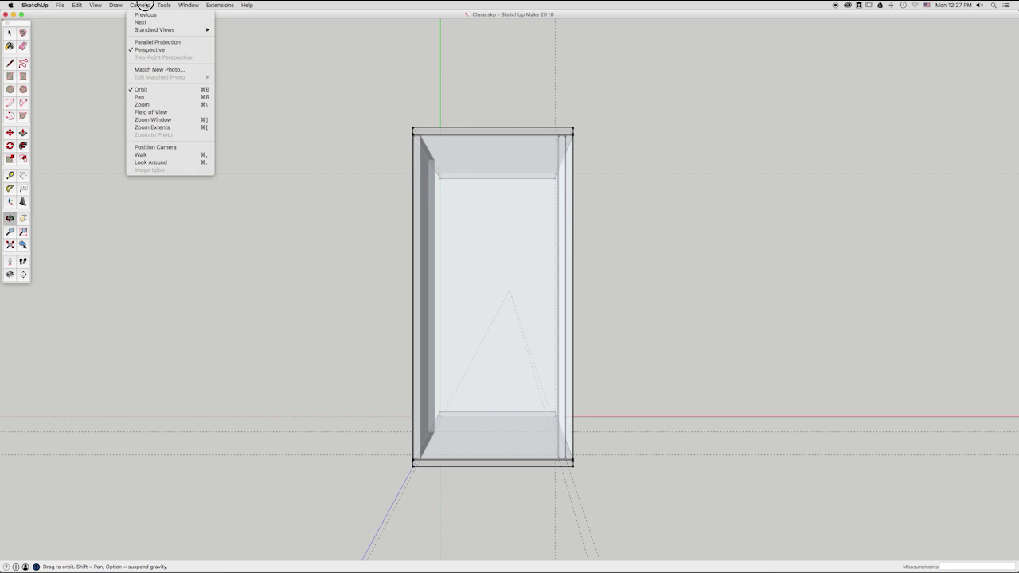
pyautogui.click(141, 90)
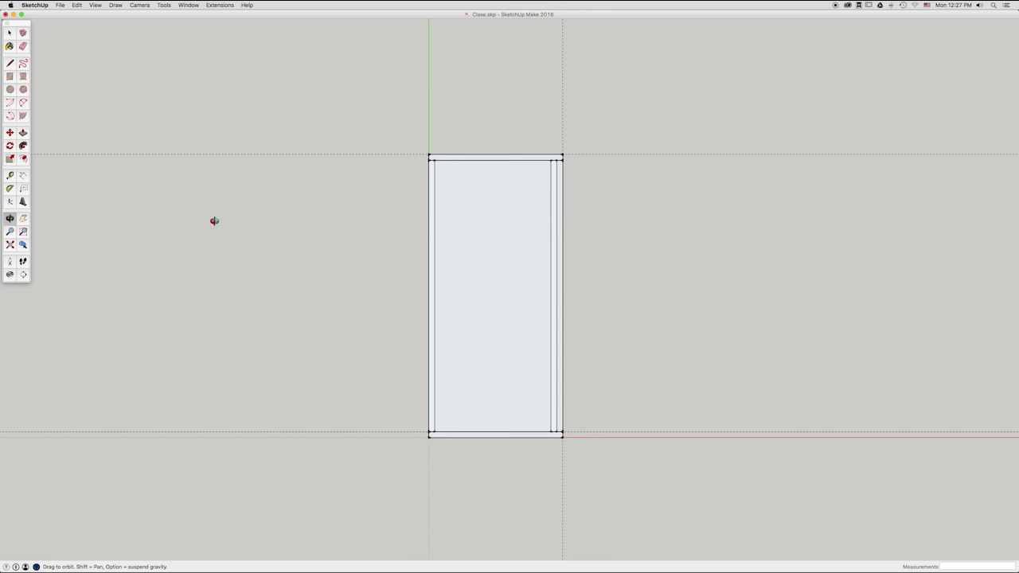
# Step: Cycle the X-ray desk through Bottom, Front, Back, Right and Left views, ending on Iso
pyautogui.press('super+5')
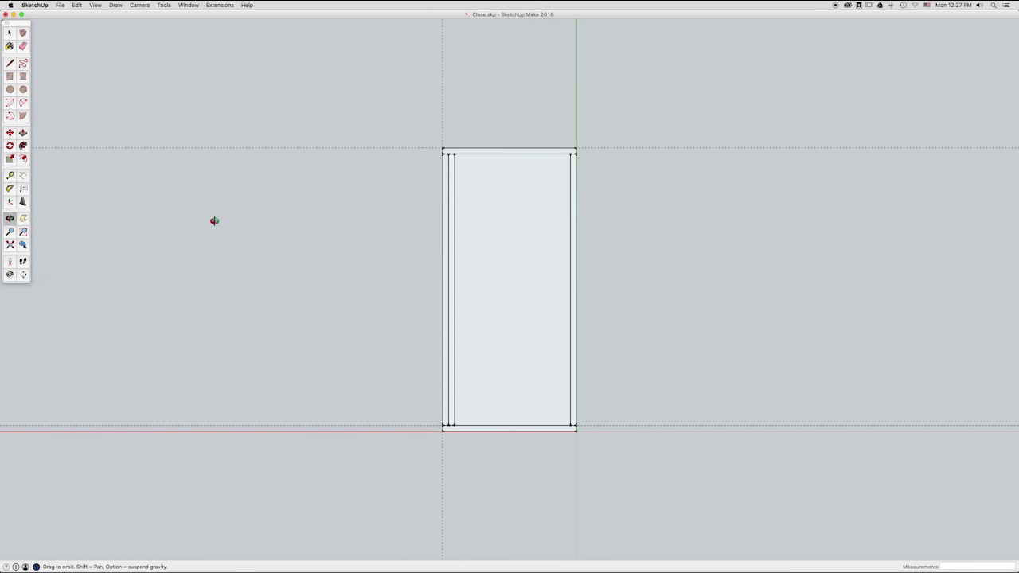
pyautogui.press('super+3')
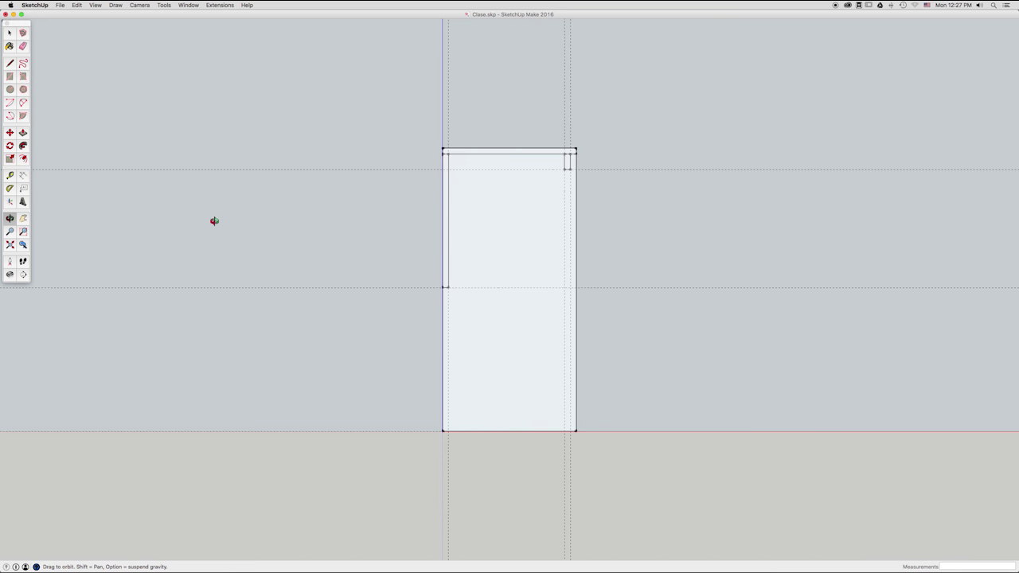
pyautogui.press('super+5')
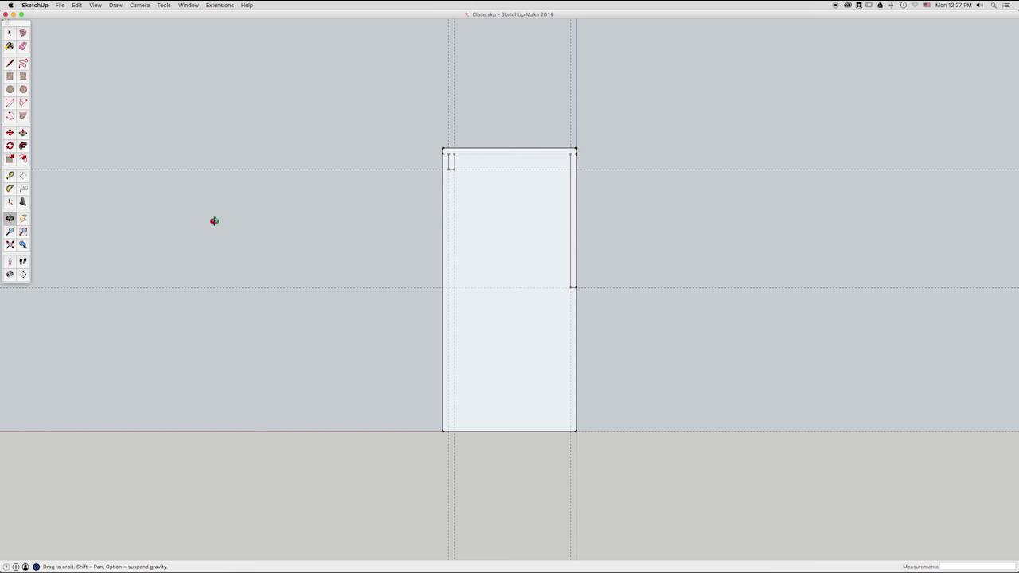
pyautogui.press('super+6')
pyautogui.press('super+4')
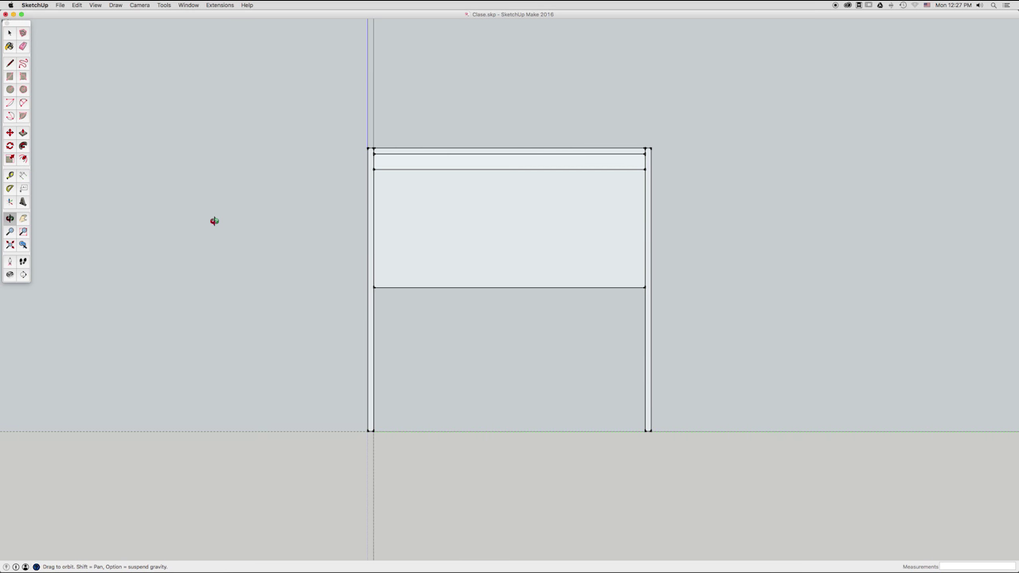
pyautogui.press('super+1')
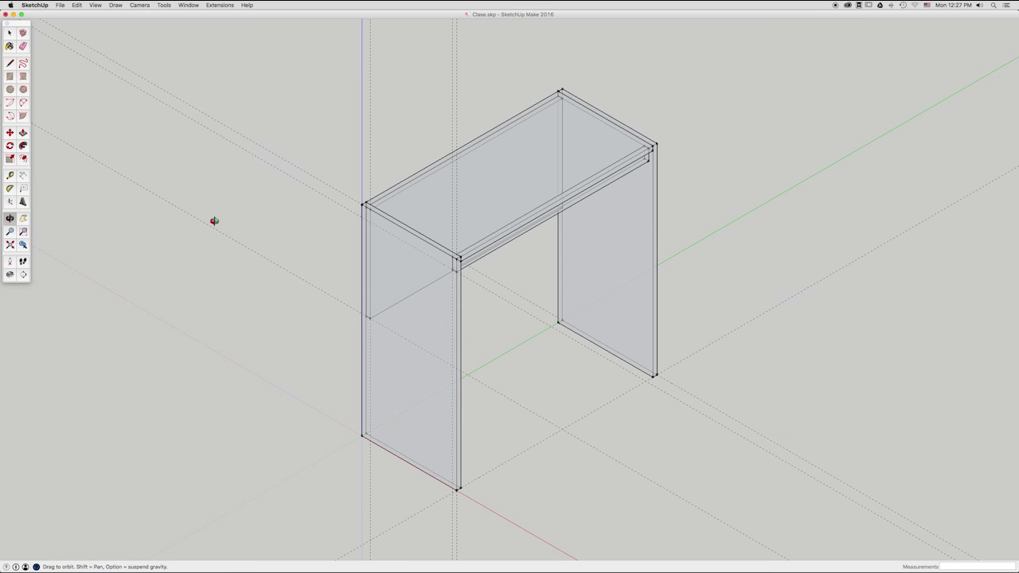
pyautogui.moveTo(587, 196)
pyautogui.mouseDown()
pyautogui.moveTo(541, 218)
pyautogui.moveTo(491, 224)
pyautogui.moveTo(569, 230)
pyautogui.moveTo(512, 228)
pyautogui.moveTo(505, 141)
pyautogui.moveTo(525, 163)
pyautogui.moveTo(485, 268)
pyautogui.moveTo(382, 296)
pyautogui.moveTo(503, 309)
pyautogui.moveTo(542, 326)
pyautogui.moveTo(565, 314)
pyautogui.moveTo(467, 260)
pyautogui.moveTo(501, 273)
pyautogui.mouseUp()
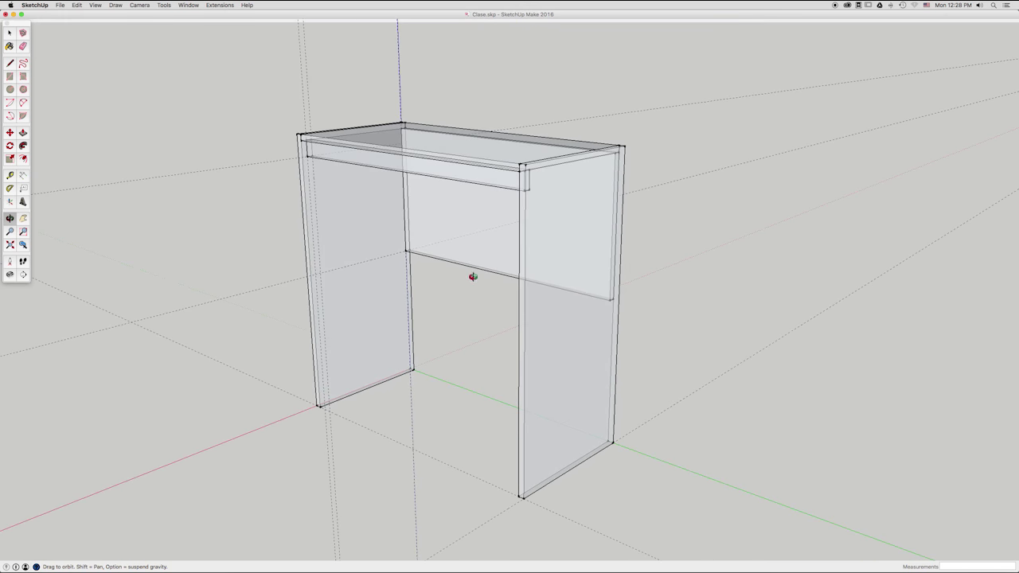
# Step: Orbit to view the desk from lower down, then switch back to the Select tool
pyautogui.moveTo(471, 278)
pyautogui.mouseDown()
pyautogui.moveTo(489, 241)
pyautogui.moveTo(508, 232)
pyautogui.moveTo(483, 321)
pyautogui.moveTo(491, 305)
pyautogui.moveTo(523, 309)
pyautogui.moveTo(457, 294)
pyautogui.moveTo(472, 306)
pyautogui.mouseUp()
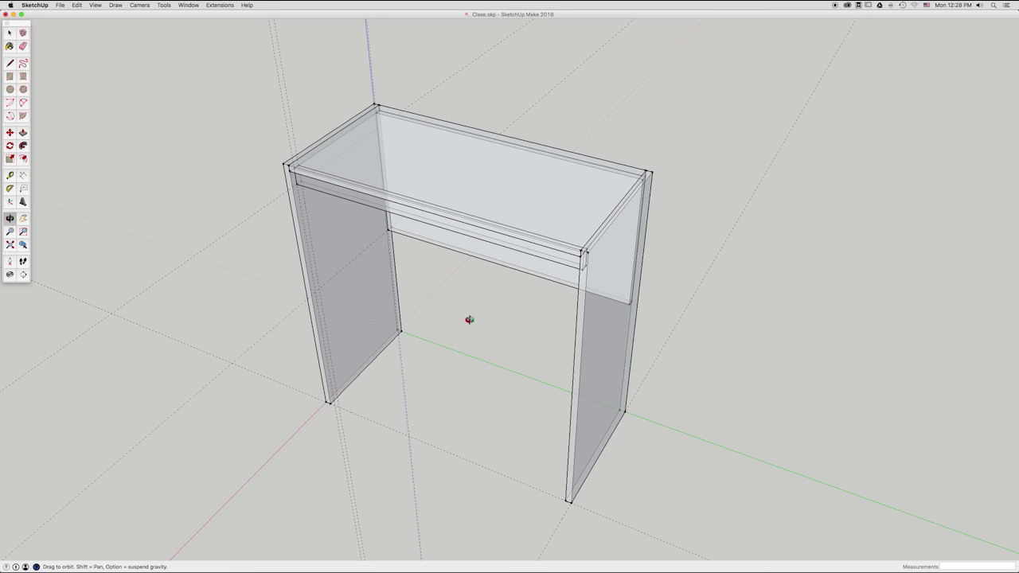
pyautogui.press('space')
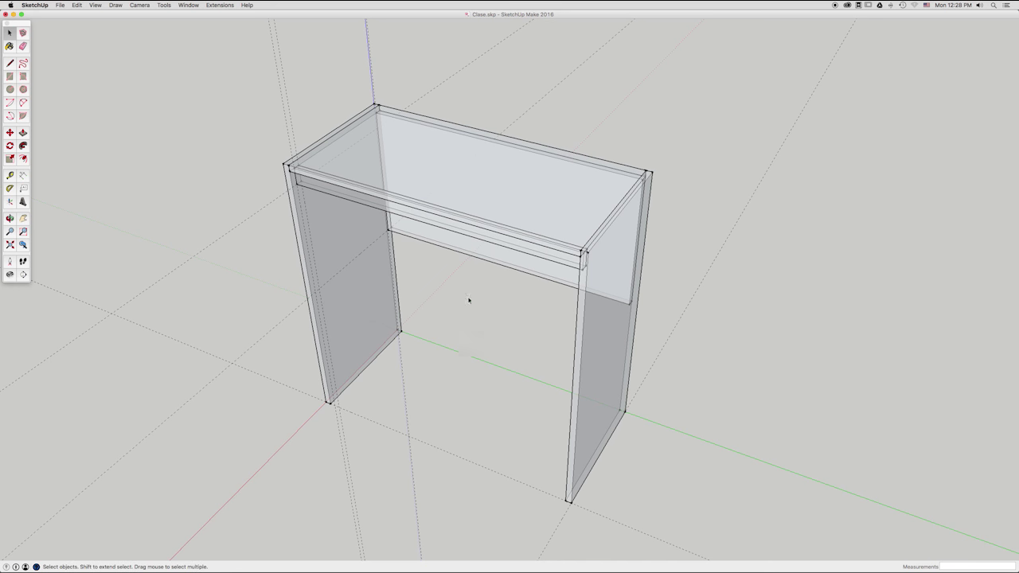
pyautogui.click(518, 208)
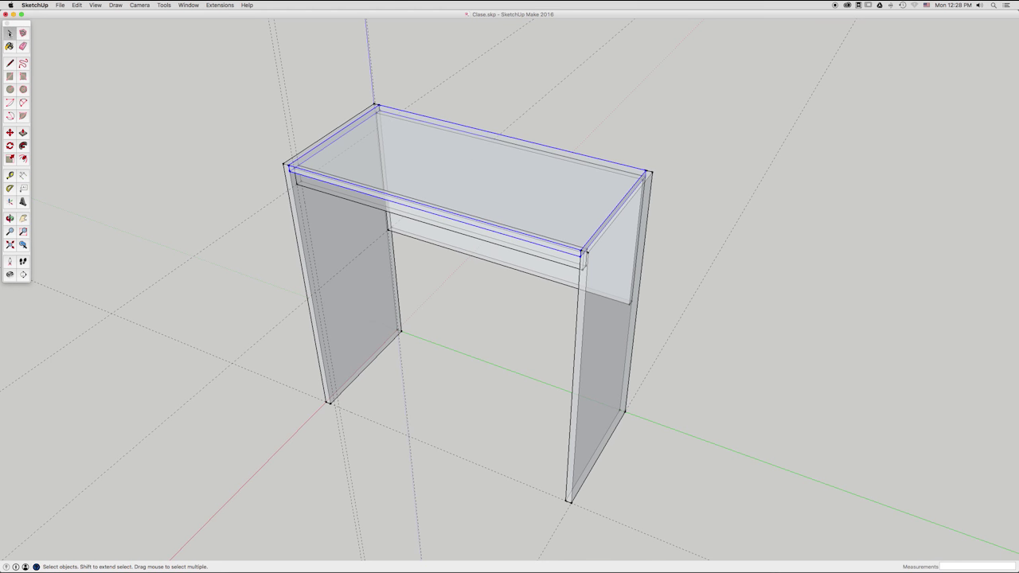
pyautogui.click(10, 77)
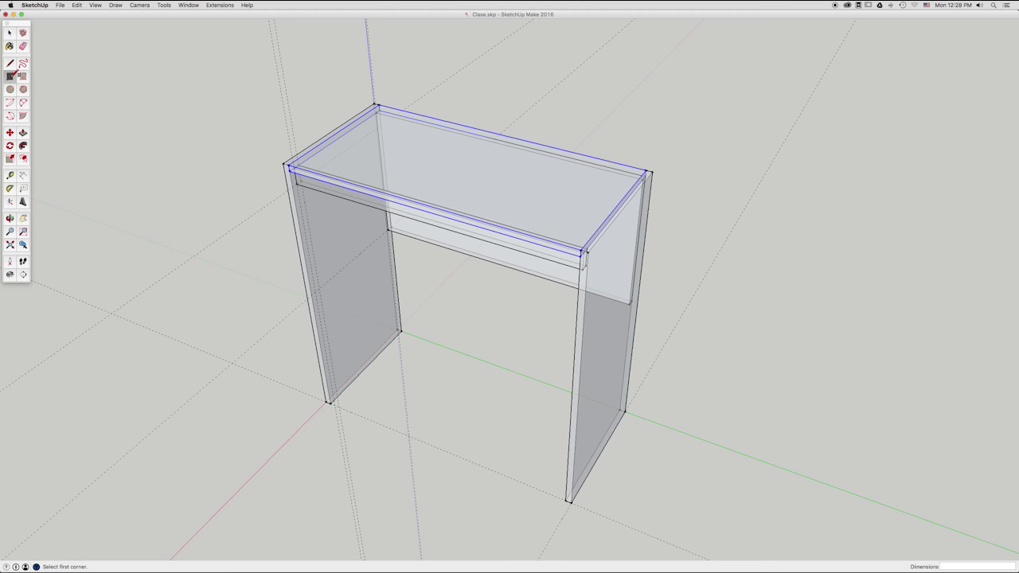
pyautogui.click(668, 428)
pyautogui.click(725, 504)
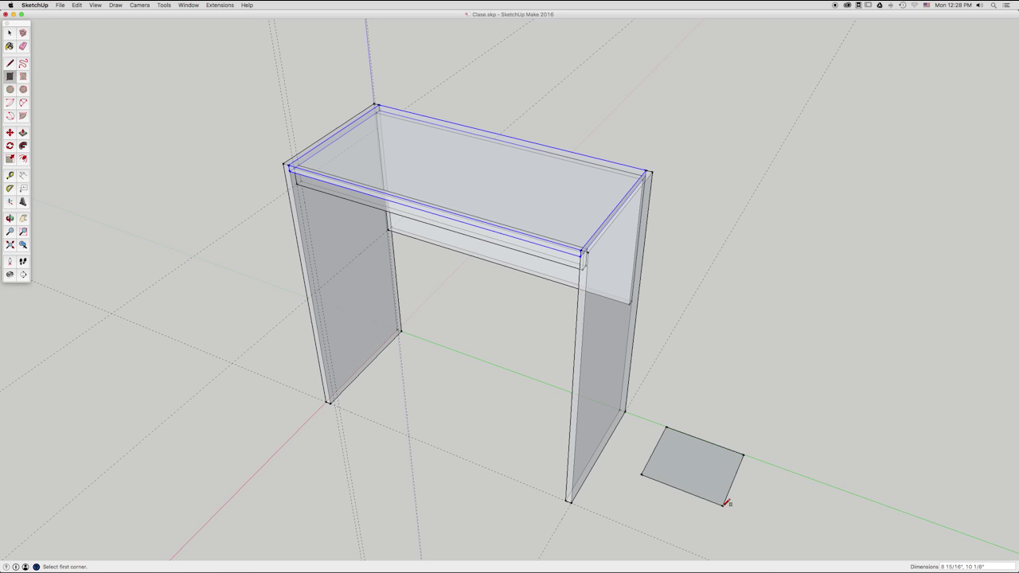
pyautogui.press('space')
pyautogui.click(707, 477)
pyautogui.press('Delete')
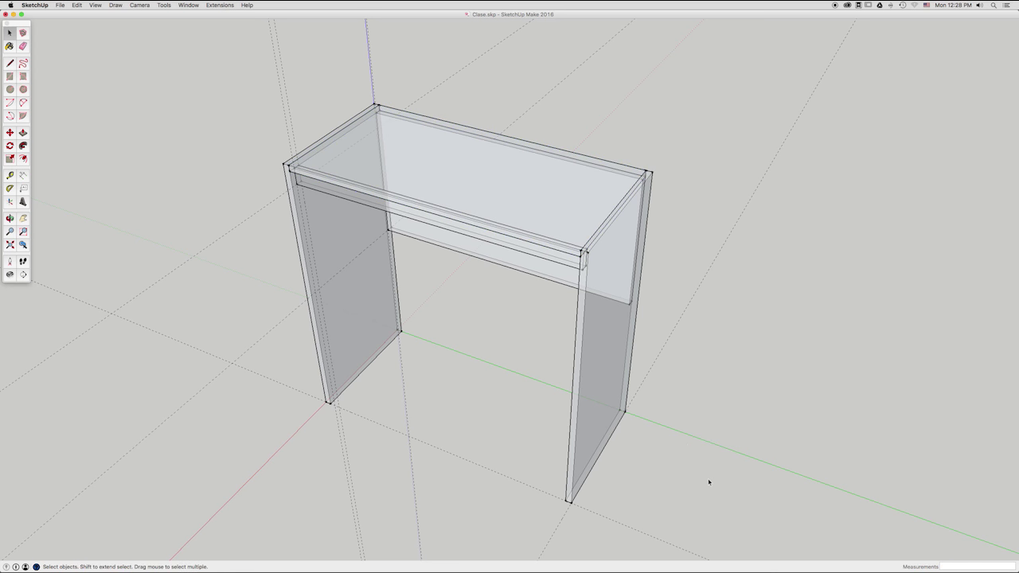
pyautogui.press('r')
pyautogui.click(662, 427)
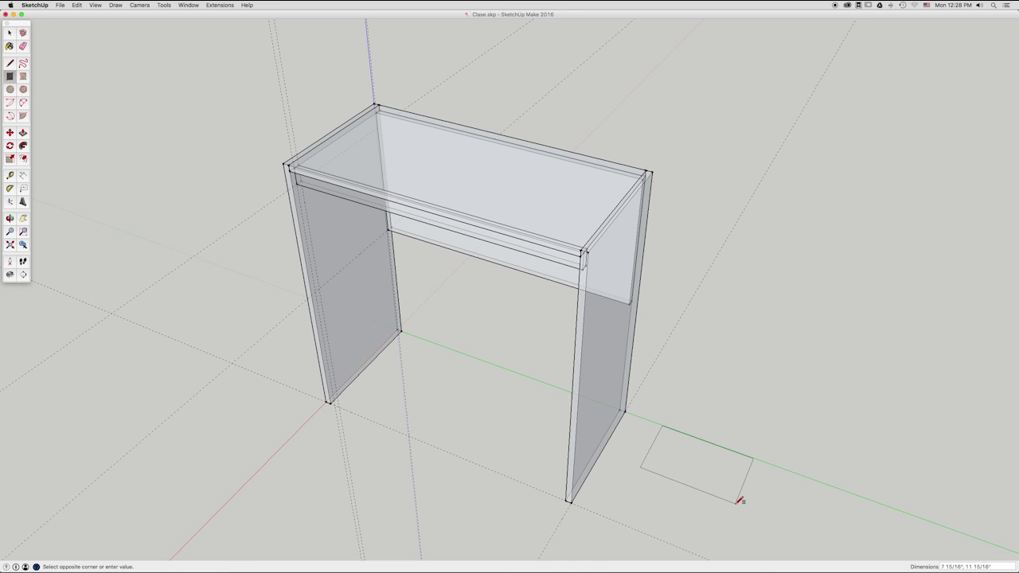
pyautogui.press('space')
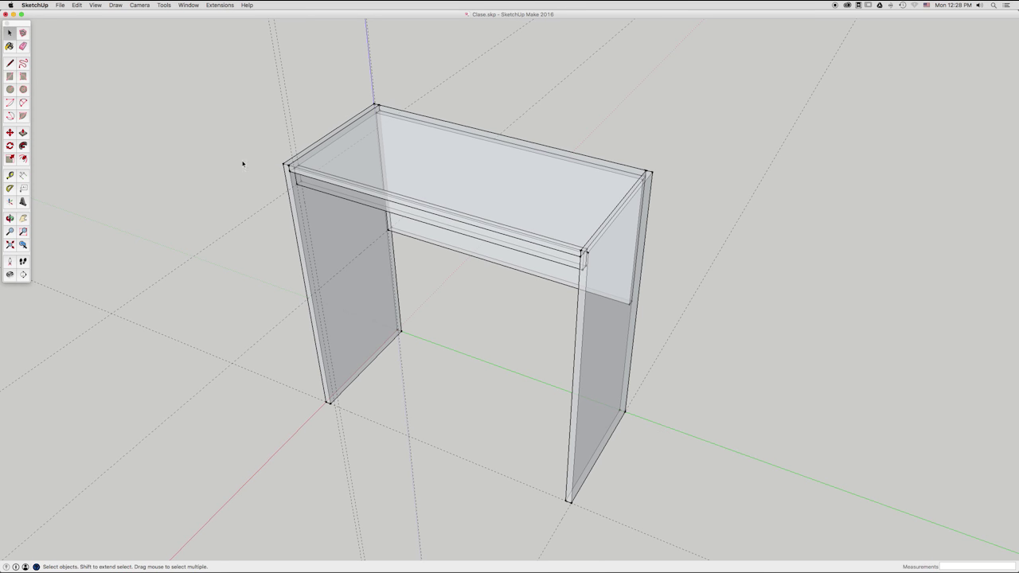
pyautogui.click(34, 5)
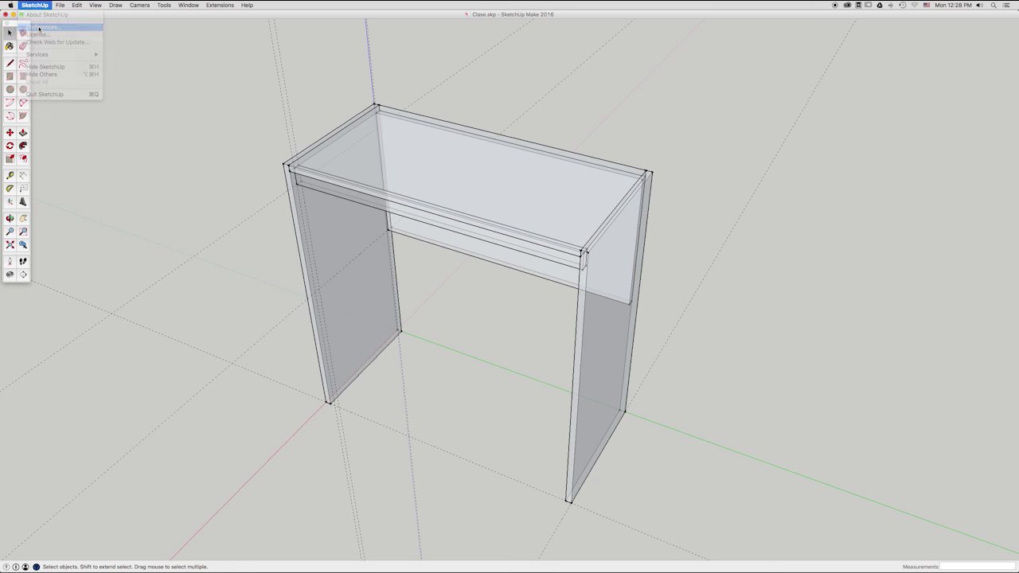
pyautogui.click(39, 30)
pyautogui.scroll(-2, 300, 251)
pyautogui.scroll(-2, 299, 250)
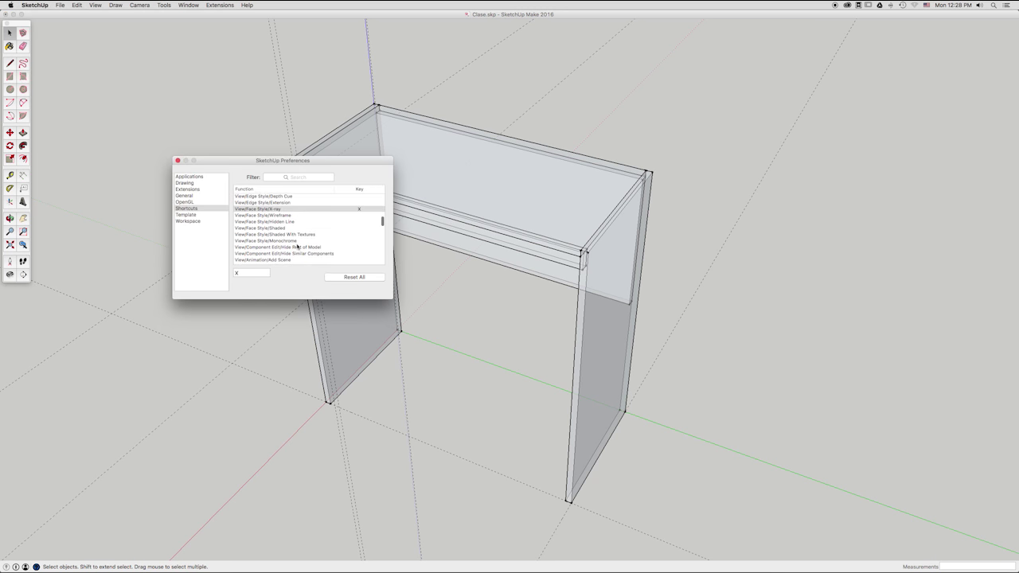
pyautogui.scroll(-2, 299, 248)
pyautogui.scroll(-2, 297, 246)
pyautogui.scroll(-2, 297, 247)
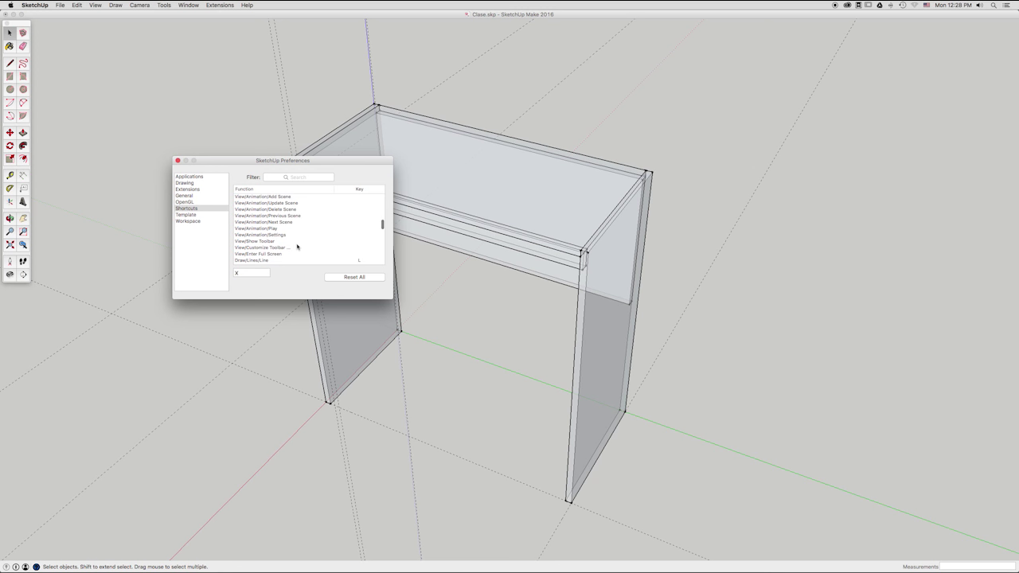
pyautogui.click(193, 210)
pyautogui.scroll(-2, 266, 224)
pyautogui.scroll(-2, 268, 223)
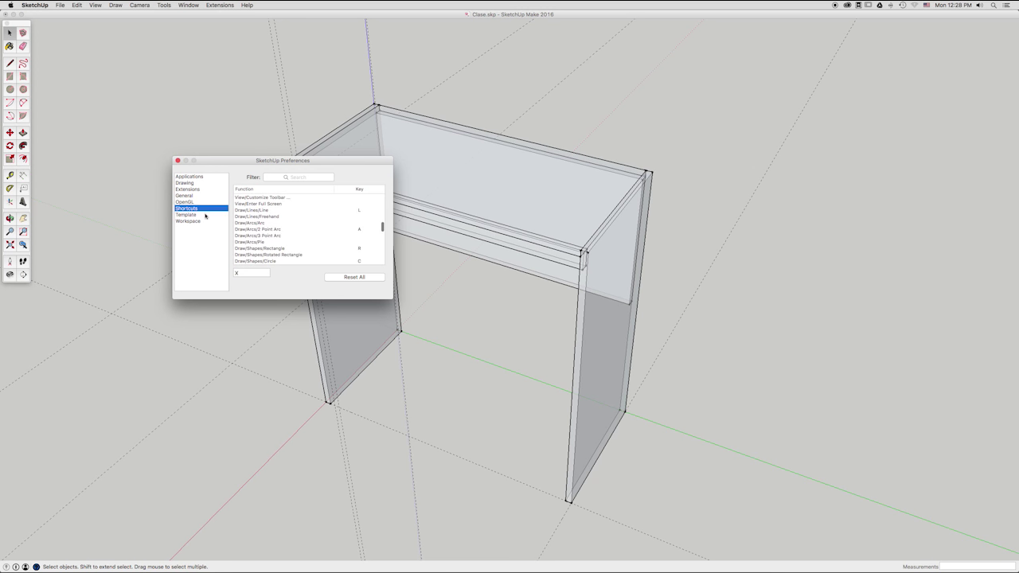
pyautogui.scroll(-2, 267, 224)
pyautogui.scroll(-3, 268, 227)
pyautogui.scroll(-2, 277, 229)
pyautogui.scroll(-2, 278, 229)
pyautogui.scroll(-1, 278, 228)
pyautogui.scroll(-1, 279, 229)
pyautogui.scroll(-1, 280, 230)
pyautogui.scroll(-2, 279, 230)
pyautogui.scroll(-2, 278, 229)
pyautogui.scroll(-2, 279, 229)
pyautogui.scroll(-2, 278, 229)
pyautogui.scroll(-2, 279, 230)
pyautogui.scroll(-2, 279, 229)
pyautogui.scroll(-2, 279, 229)
pyautogui.scroll(-1, 278, 229)
pyautogui.scroll(2, 278, 229)
pyautogui.scroll(3, 279, 229)
pyautogui.scroll(2, 279, 229)
pyautogui.scroll(3, 279, 229)
pyautogui.scroll(2, 279, 230)
pyautogui.scroll(1, 279, 229)
pyautogui.scroll(2, 279, 229)
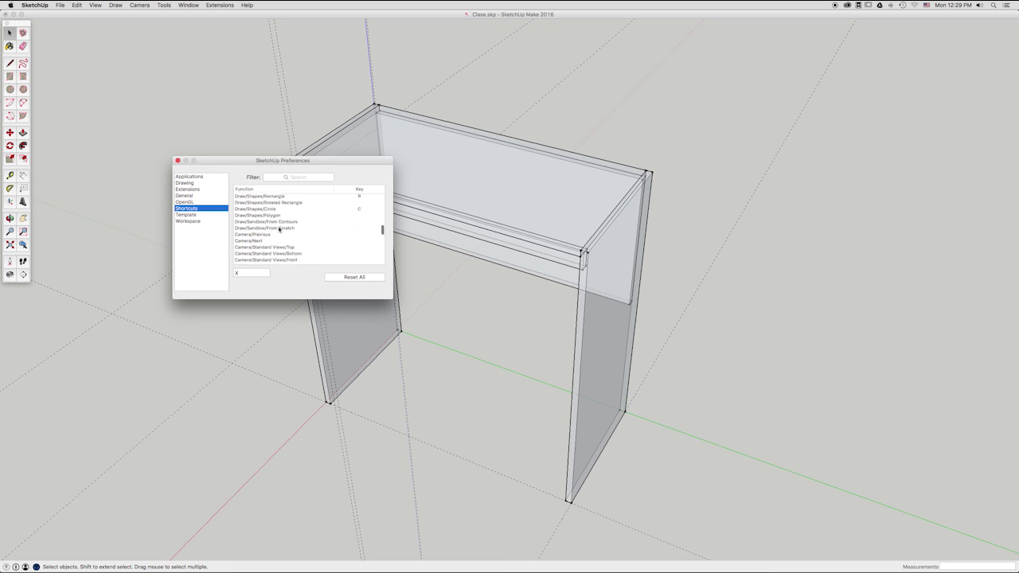
pyautogui.scroll(2, 279, 230)
pyautogui.click(179, 161)
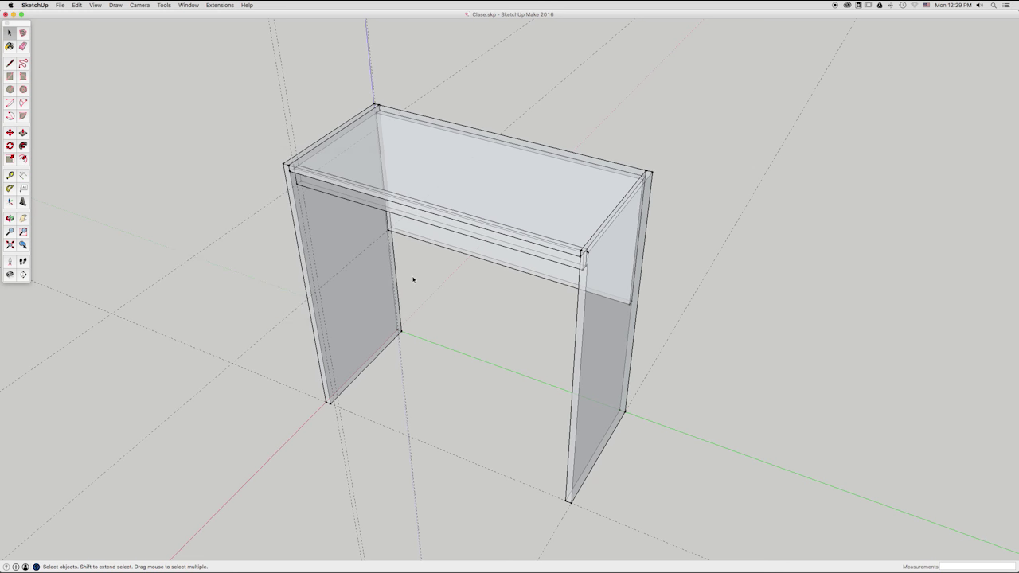
# Step: Orbit the desk to a more frontal view, then bring up Spotlight search
pyautogui.press('o')
pyautogui.moveTo(597, 287)
pyautogui.mouseDown()
pyautogui.moveTo(502, 282)
pyautogui.moveTo(521, 229)
pyautogui.moveTo(635, 282)
pyautogui.moveTo(580, 276)
pyautogui.moveTo(486, 314)
pyautogui.moveTo(470, 278)
pyautogui.moveTo(528, 254)
pyautogui.mouseUp()
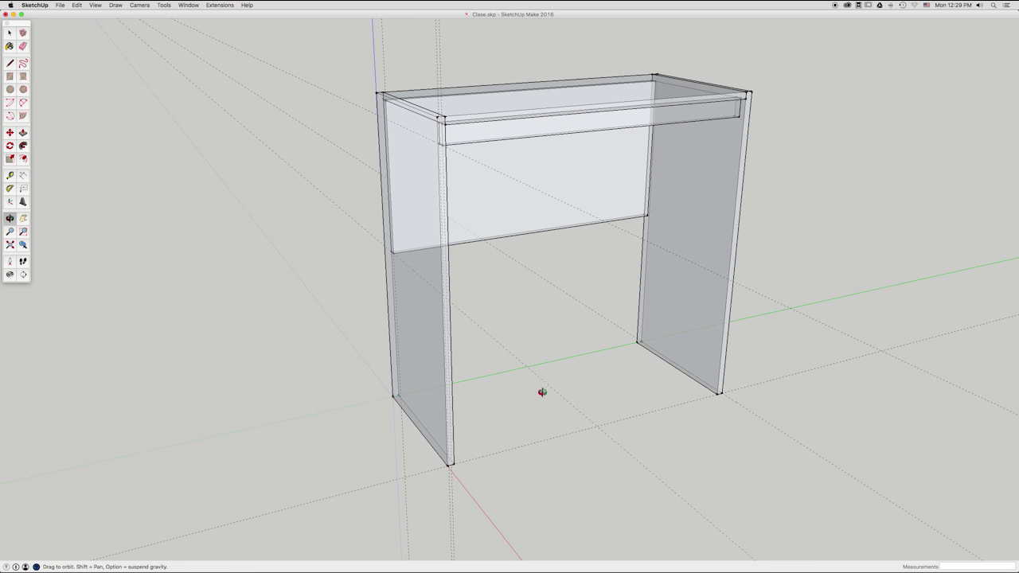
pyautogui.press('super+space')
# Step: Launch TextEdit from a Spotlight search for 'text' and centre its document window
pyautogui.write('text')
pyautogui.press('Return')
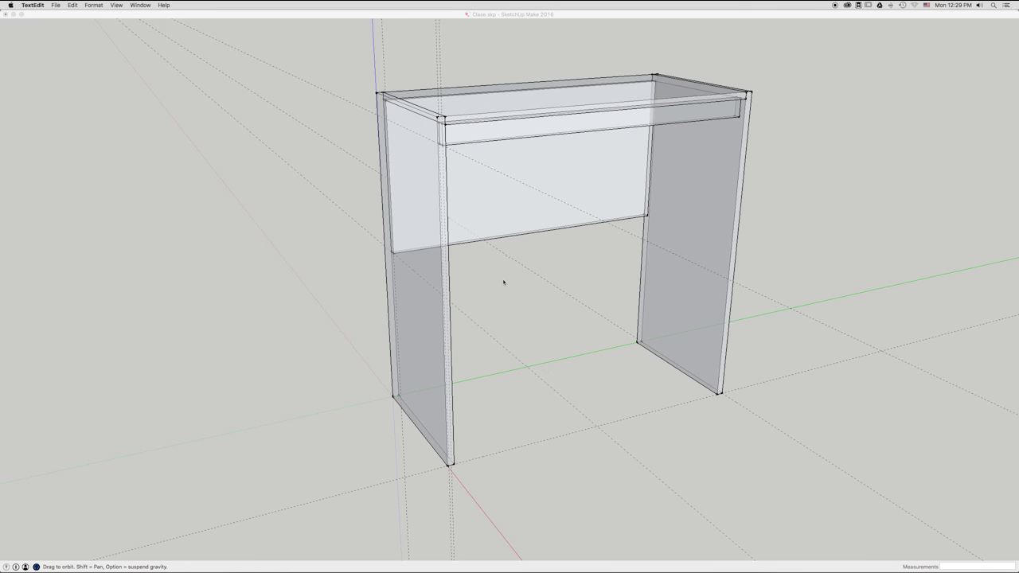
pyautogui.moveTo(399, 17)
pyautogui.mouseDown()
pyautogui.moveTo(466, 191)
pyautogui.moveTo(507, 201)
pyautogui.mouseUp()
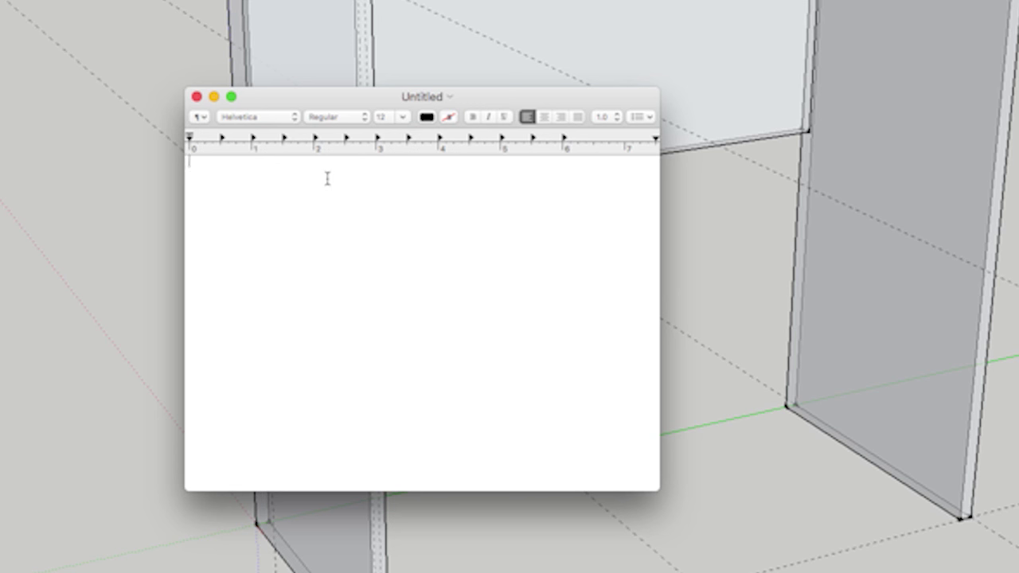
# Step: Type 2" at 96 points, then 2' on a new line
pyautogui.write('2')
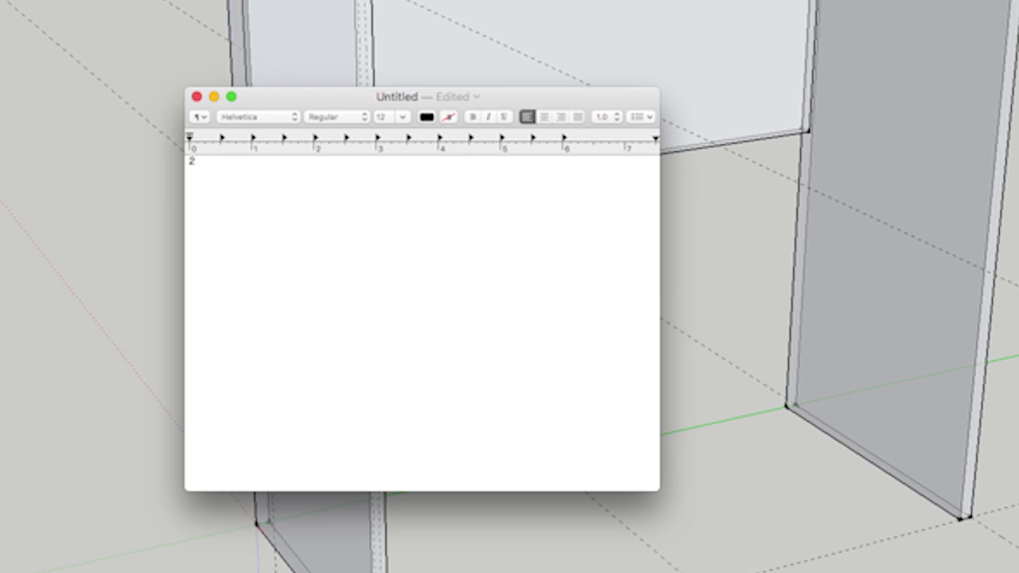
pyautogui.moveTo(219, 159); pyautogui.dragTo(156, 163)
pyautogui.click(406, 119)
pyautogui.click(389, 295)
pyautogui.click(254, 210)
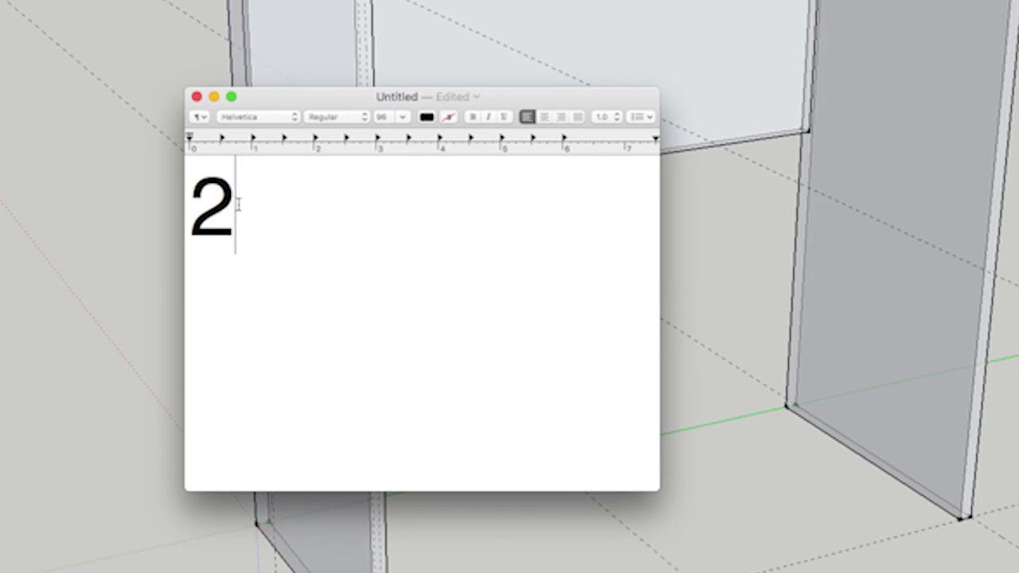
pyautogui.write('"')
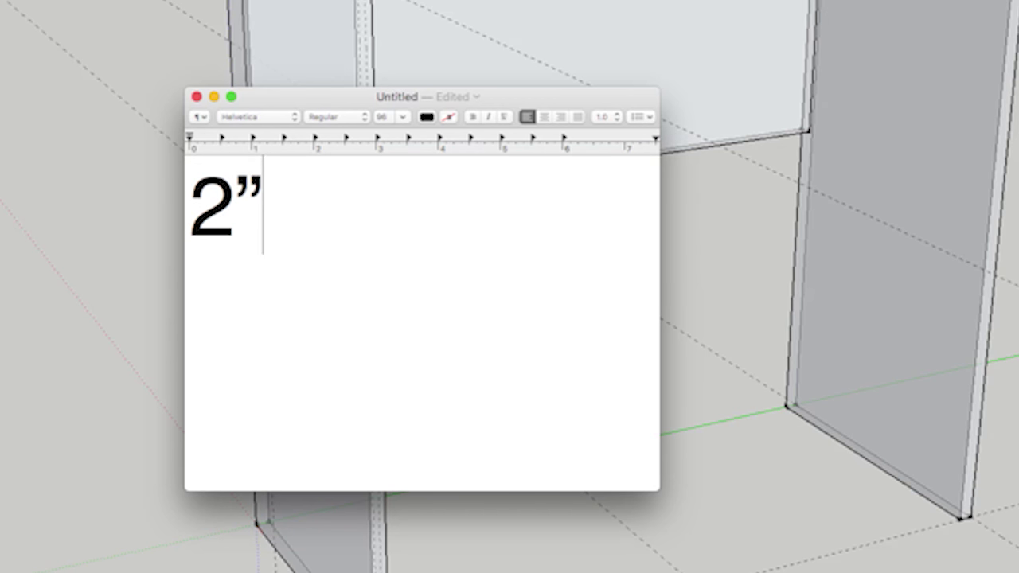
pyautogui.press('Return')
pyautogui.write('2')
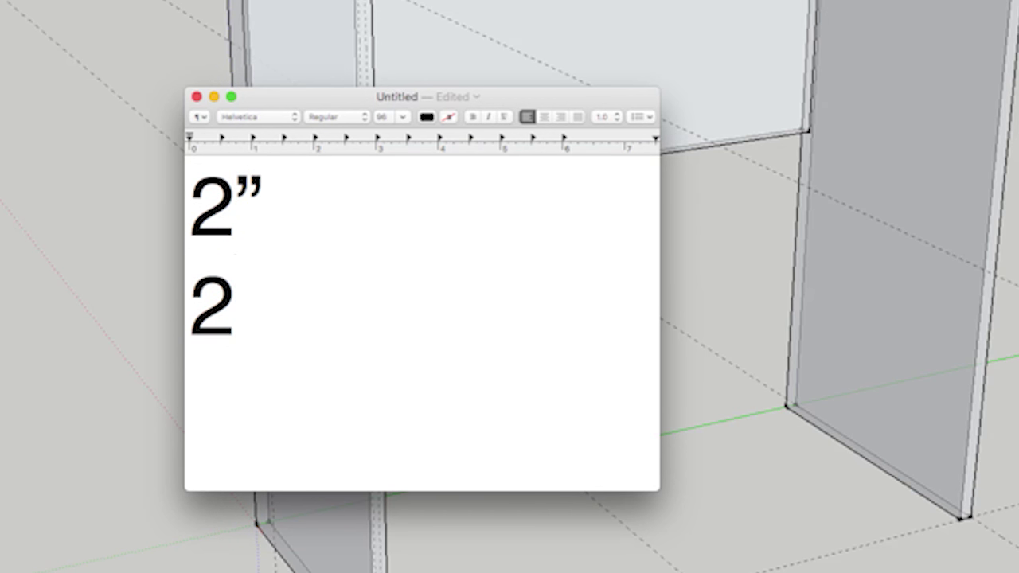
pyautogui.write("'")
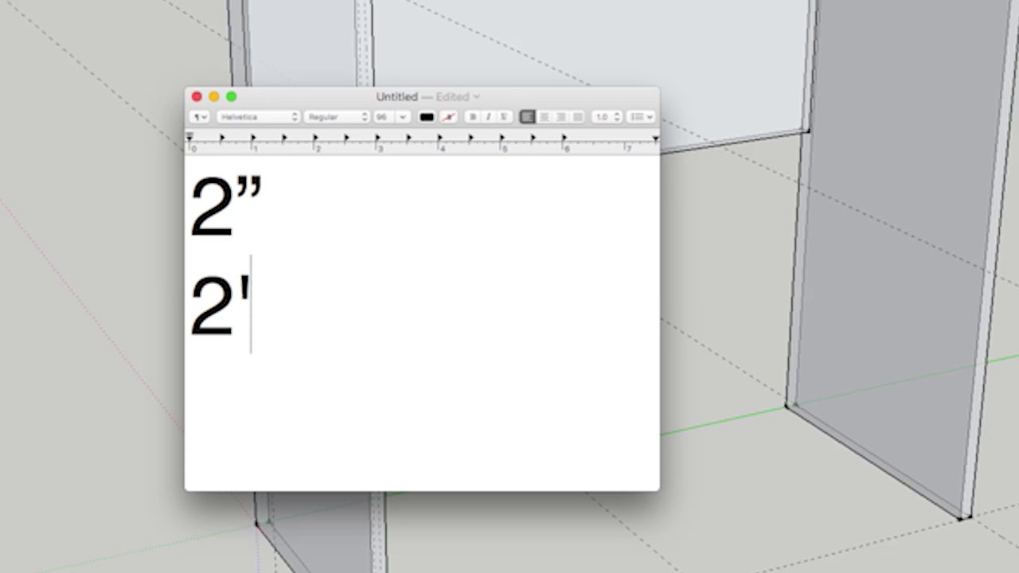
# Step: Select both lines, then close the document without saving and return to the desk
pyautogui.click(259, 189)
pyautogui.moveTo(259, 190); pyautogui.dragTo(184, 197)
pyautogui.moveTo(263, 289); pyautogui.dragTo(143, 295)
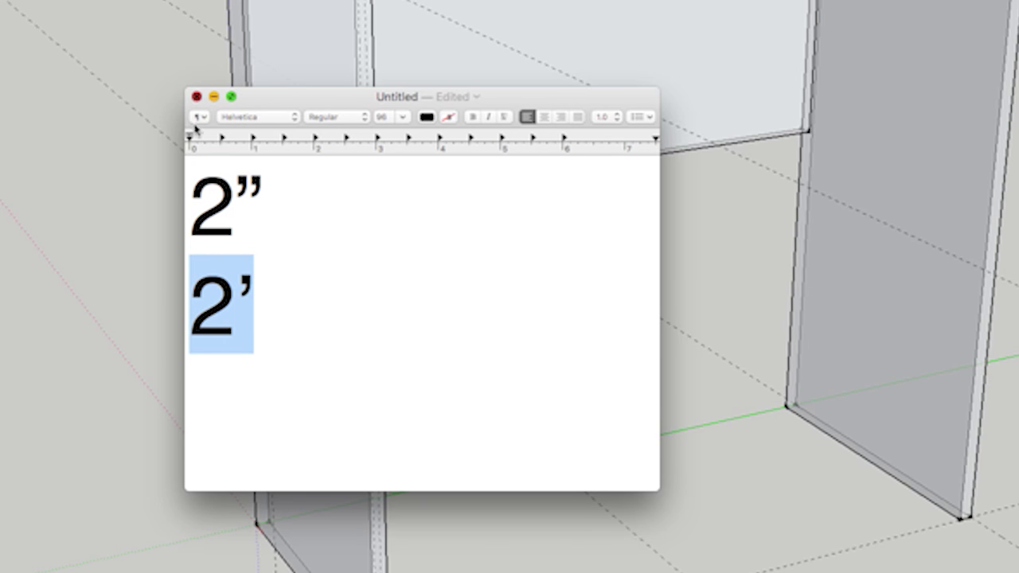
pyautogui.click(197, 96)
pyautogui.click(386, 359)
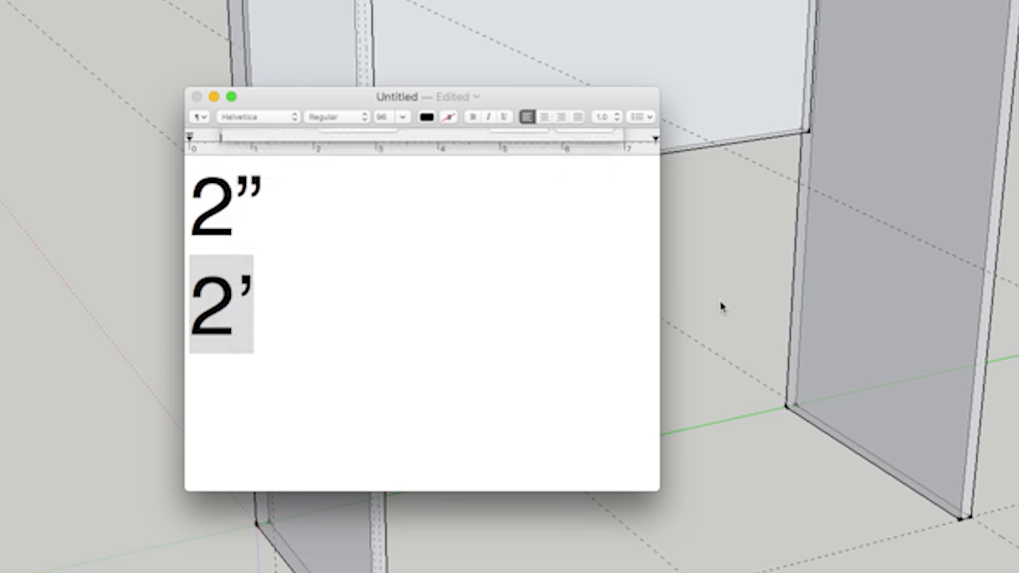
pyautogui.moveTo(598, 284)
pyautogui.mouseDown(button='middle')
pyautogui.moveTo(612, 292)
pyautogui.moveTo(567, 283)
pyautogui.mouseUp(button='middle')
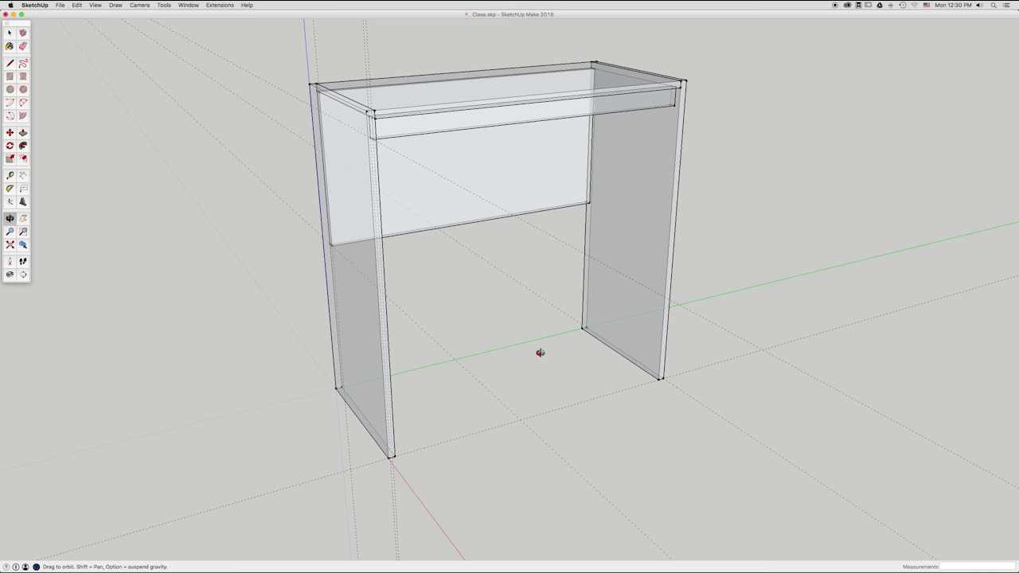
# Step: Orbit the X-ray desk to a near-front view with the horizon showing
pyautogui.moveTo(511, 324)
pyautogui.mouseDown()
pyautogui.moveTo(454, 292)
pyautogui.moveTo(560, 332)
pyautogui.moveTo(485, 342)
pyautogui.moveTo(507, 326)
pyautogui.moveTo(512, 366)
pyautogui.mouseUp()
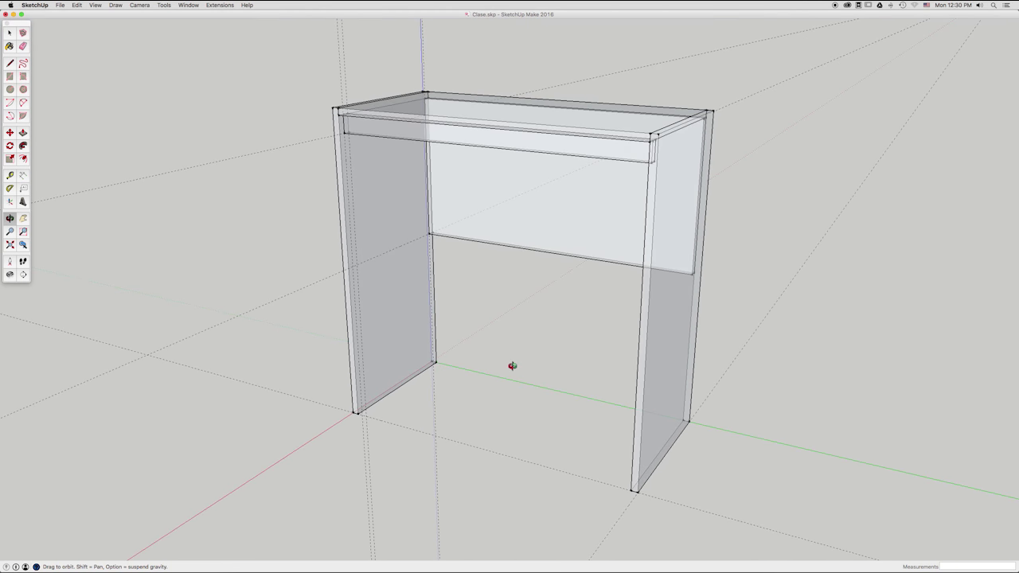